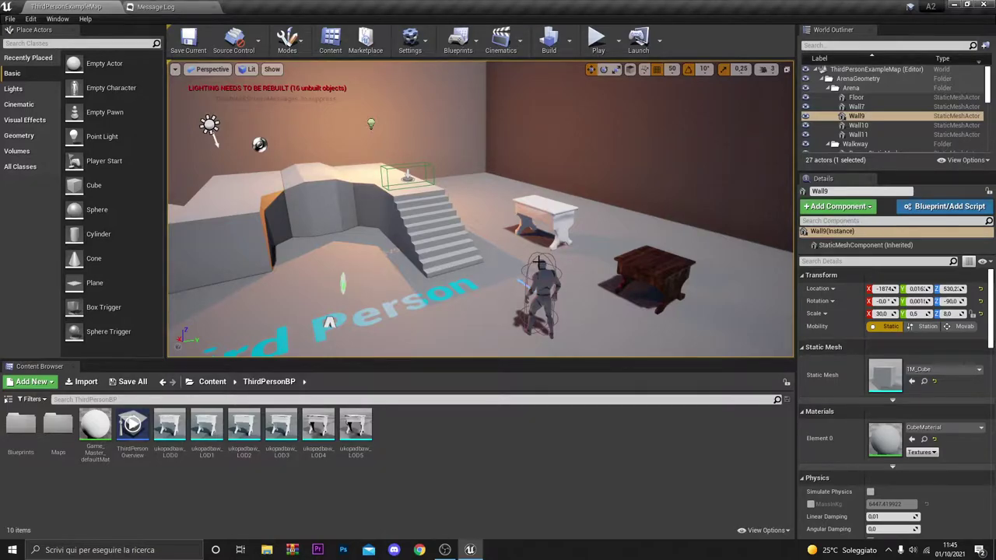
Step: Play-test the level, running the character into the wooden table to push it aside, then exit play
{"action": "left_click", "coordinate": [598, 39]}
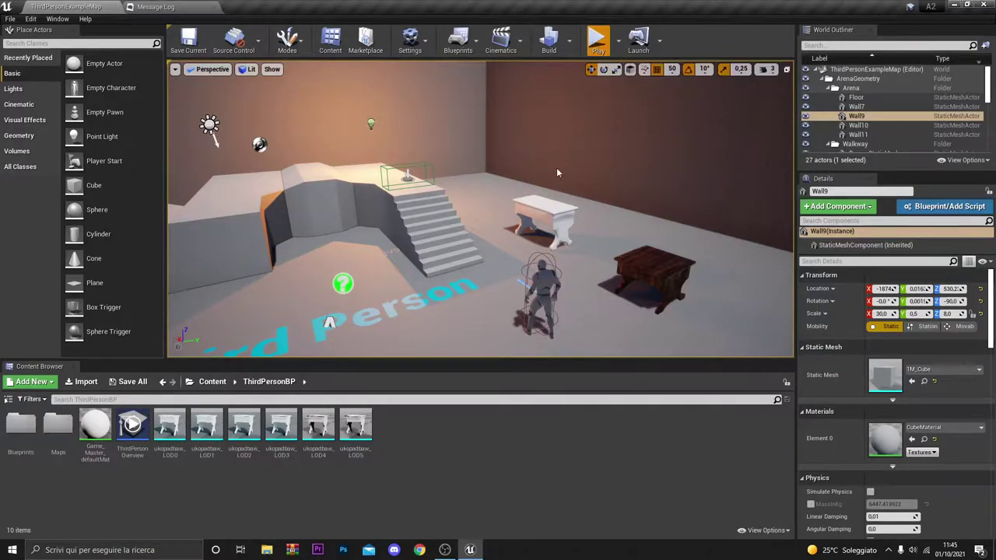
{"action": "left_click", "coordinate": [551, 201]}
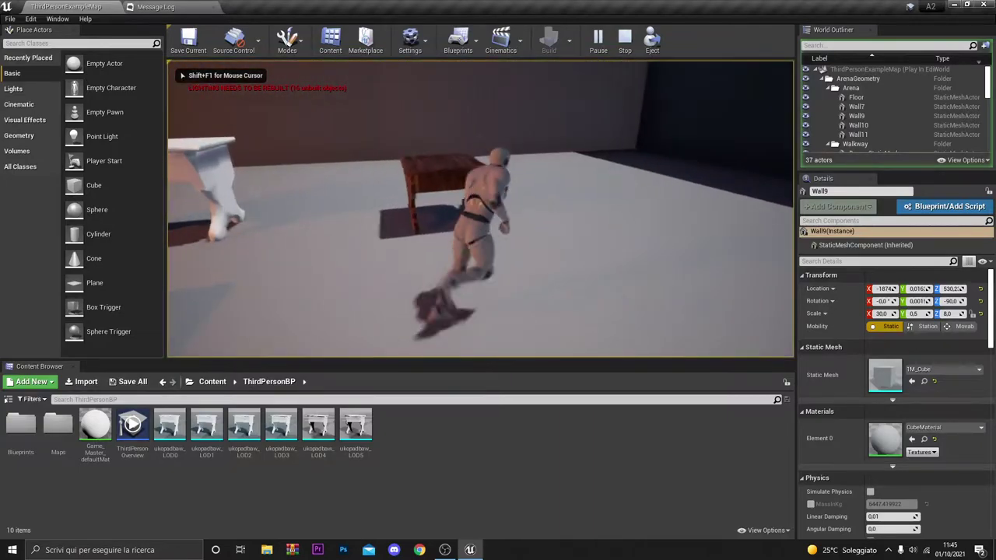
{"action": "key", "text": "a"}
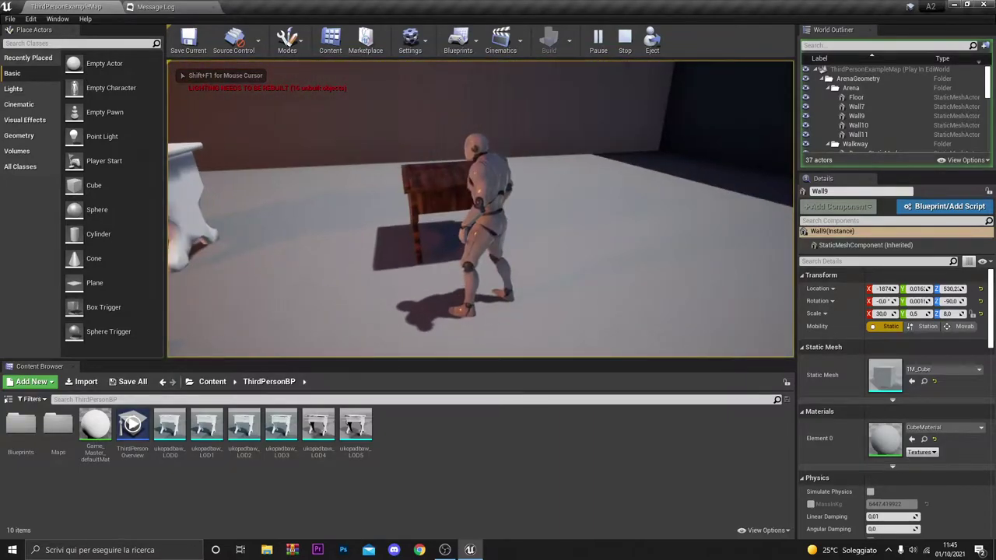
{"action": "key", "text": "d"}
{"action": "key", "text": "shift+F1"}
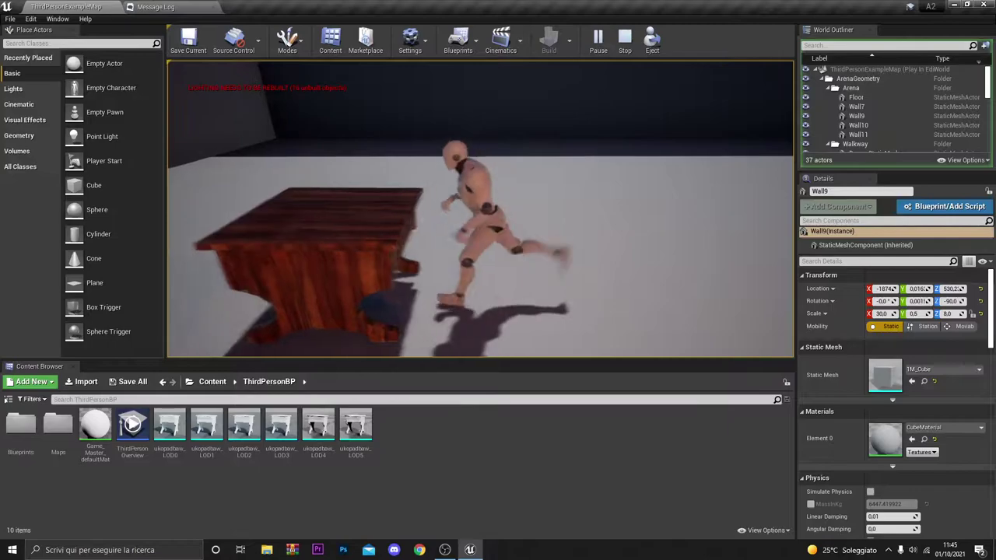
{"action": "key", "text": "a"}
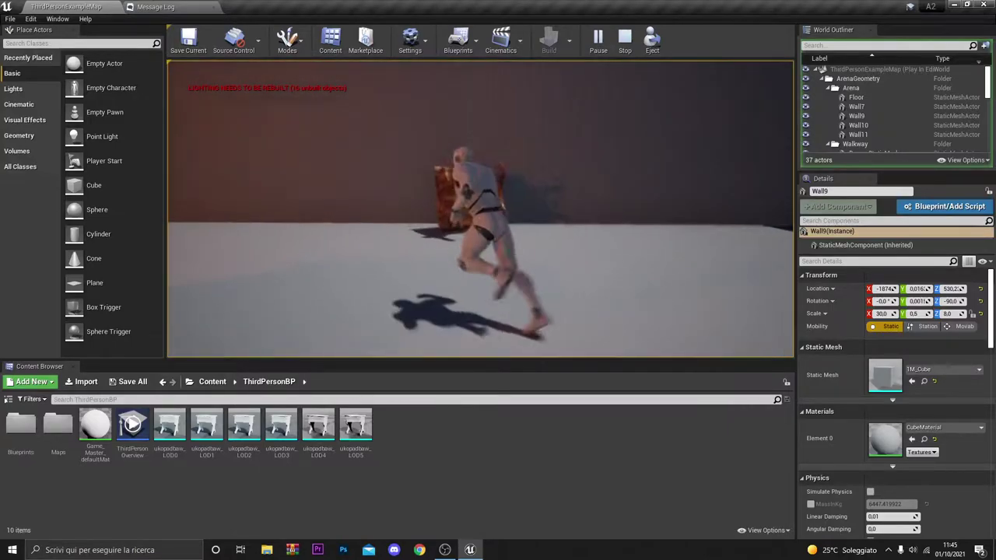
{"action": "key", "text": "w"}
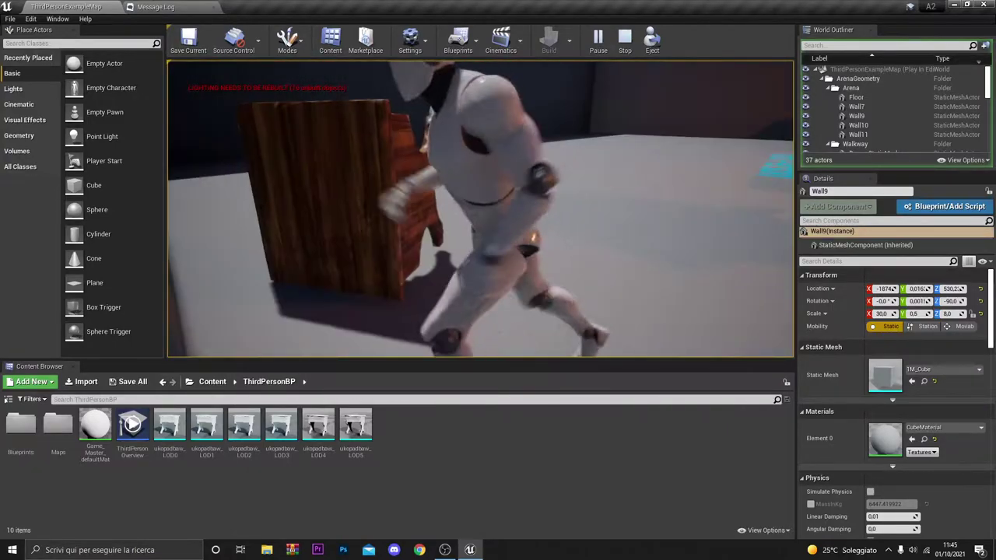
{"action": "key", "text": "s"}
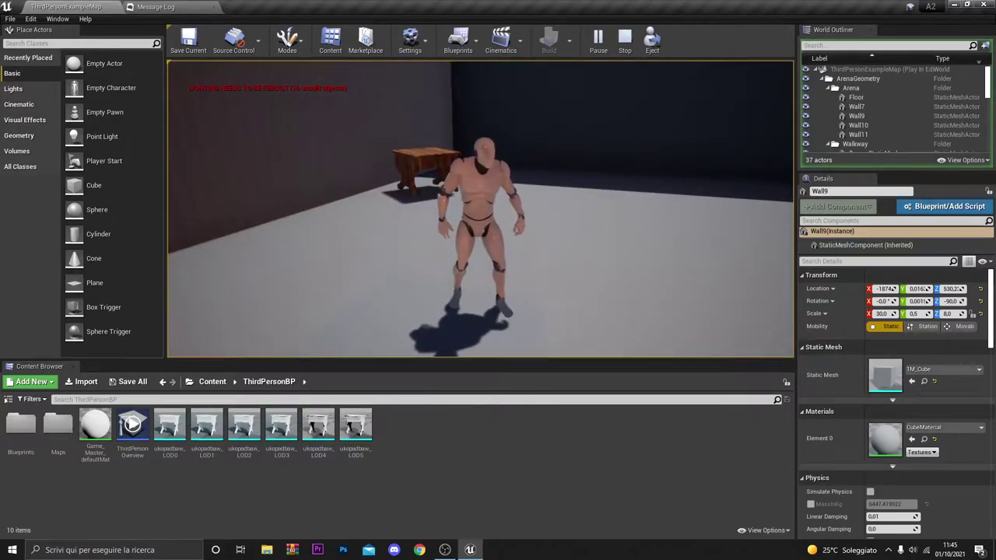
{"action": "key", "text": "Escape"}
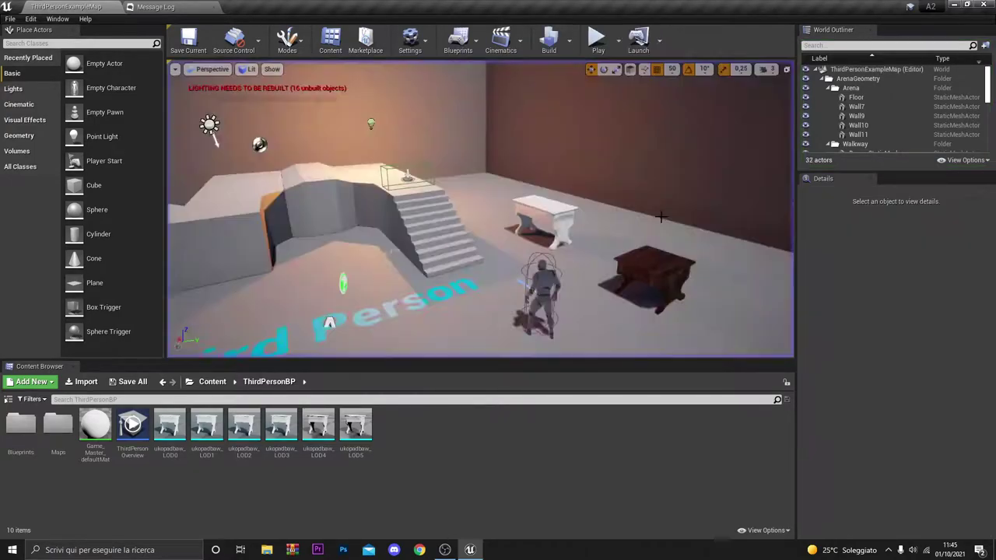
Step: Turn off Simulate Physics and the 20 kg MassInKg override on the wooden table ukopadbaw_LOD4
{"action": "left_click", "coordinate": [595, 180]}
{"action": "mouse_move", "coordinate": [595, 181]}
{"action": "right_mouse_down"}
{"action": "mouse_move", "coordinate": [674, 231]}
{"action": "mouse_move", "coordinate": [629, 229]}
{"action": "right_mouse_up"}
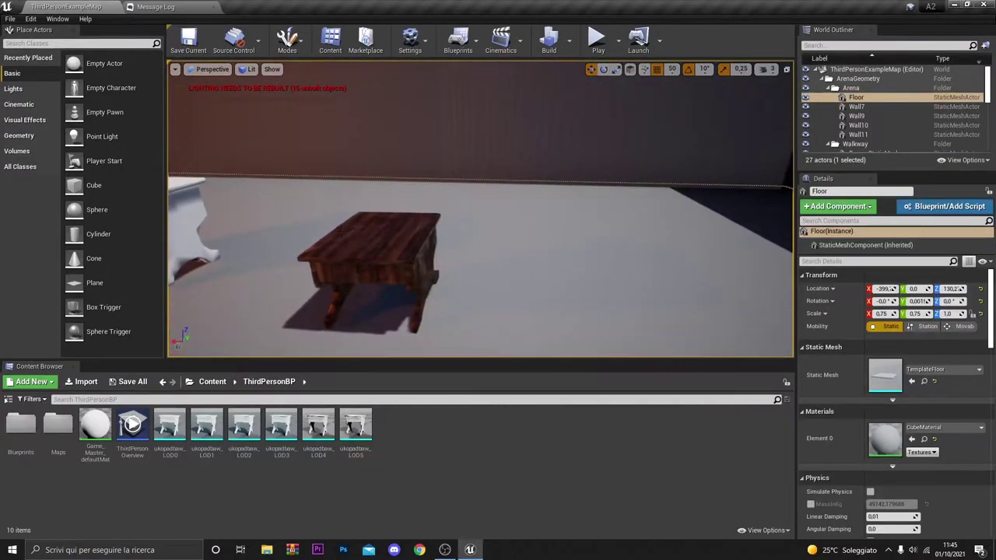
{"action": "left_click", "coordinate": [374, 257]}
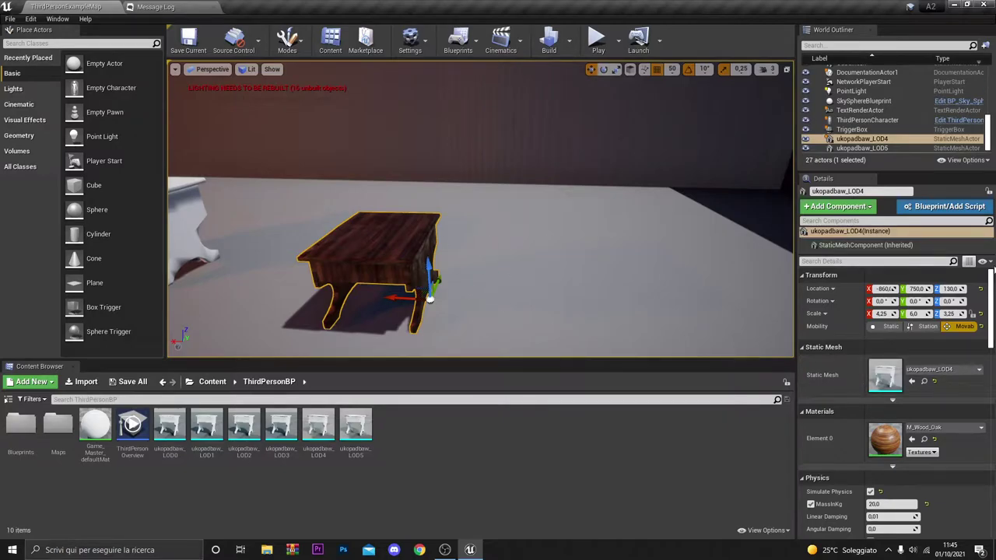
{"action": "left_click_drag", "start_coordinate": [989, 303], "coordinate": [991, 332]}
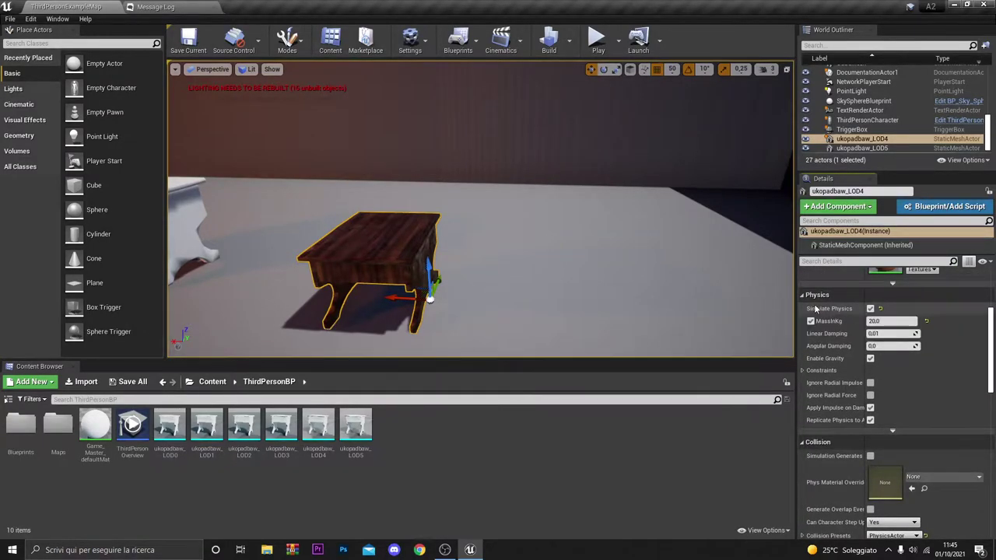
{"action": "left_click", "coordinate": [870, 308]}
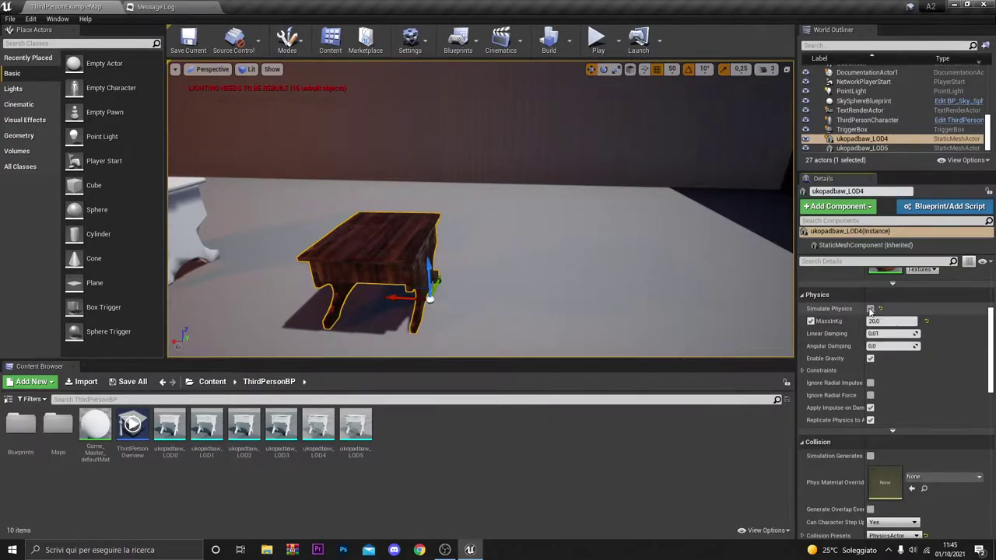
{"action": "left_click", "coordinate": [811, 321]}
Step: Play-test by running the character into and around the wooden desk, then stop playing
{"action": "left_click", "coordinate": [597, 40]}
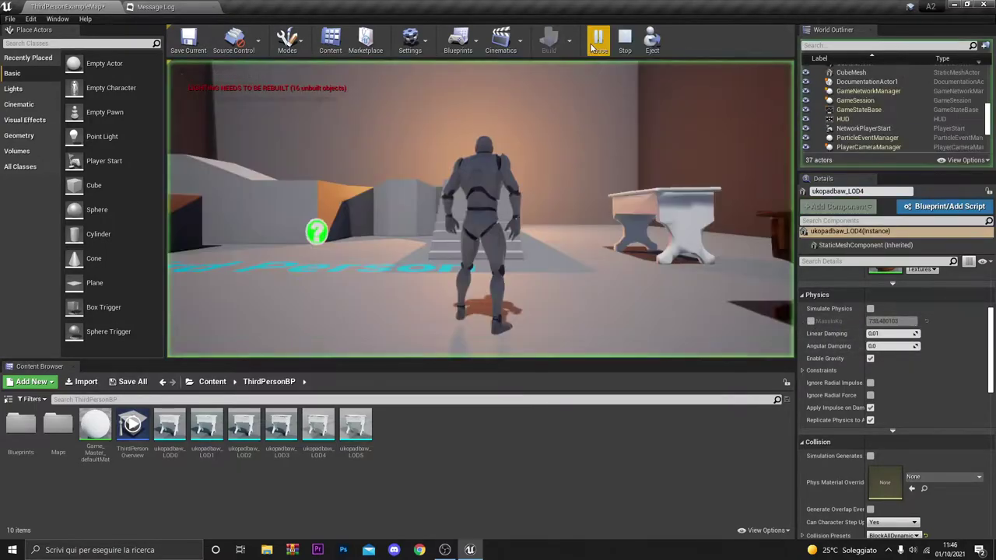
{"action": "key", "text": "w"}
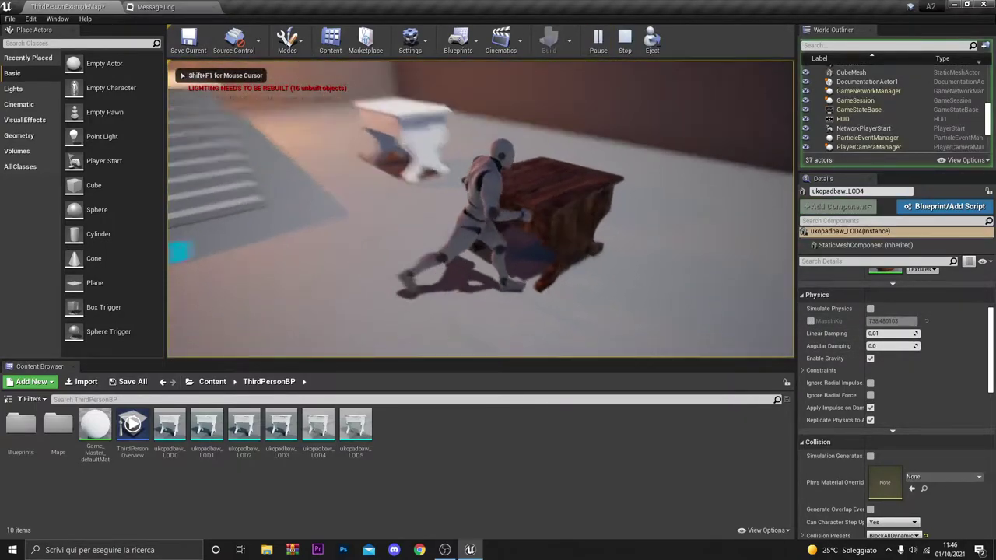
{"action": "key", "text": "w"}
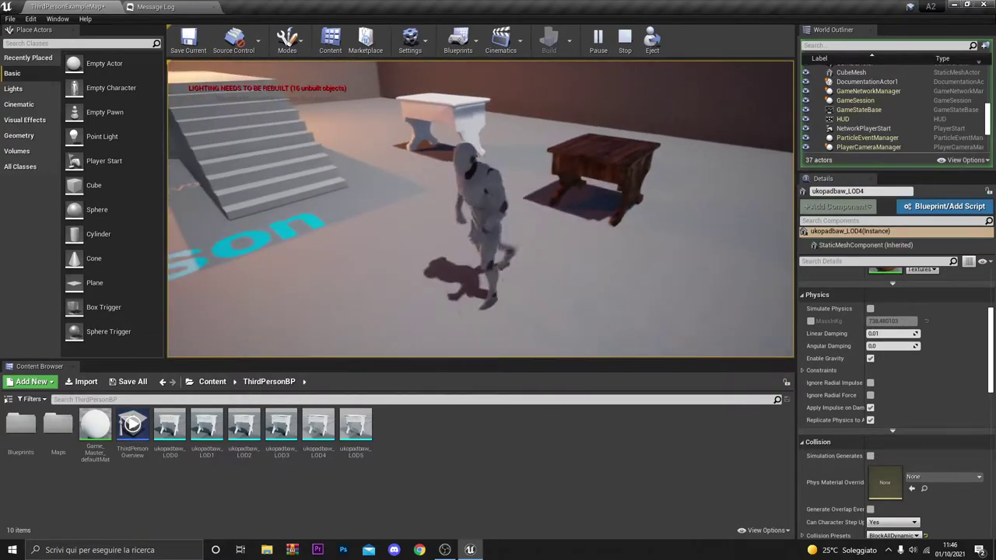
{"action": "key", "text": "Escape"}
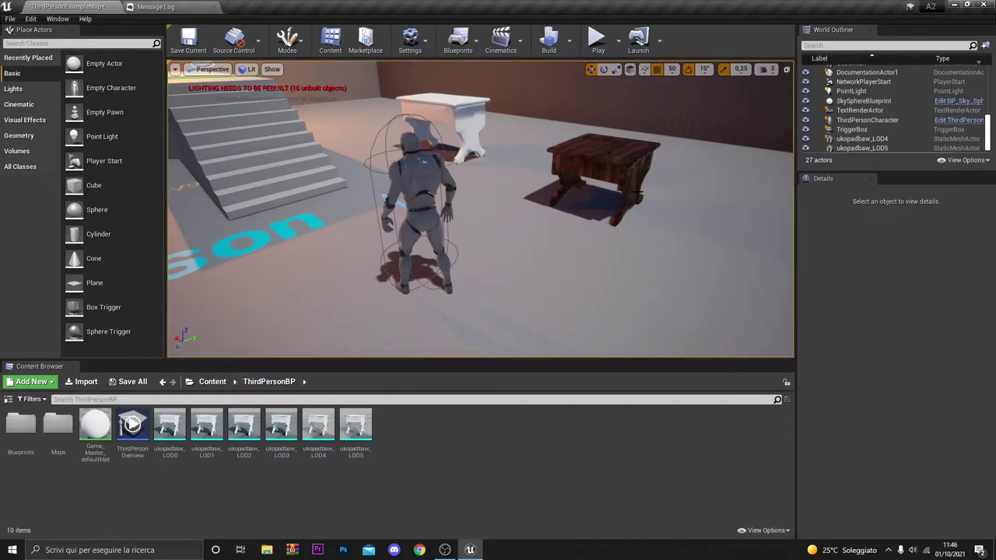
Step: Drag SM_Couch from Content > StarterContent > Props onto the arena floor near the tables
{"action": "left_click", "coordinate": [449, 246]}
{"action": "left_click_drag", "start_coordinate": [449, 245], "coordinate": [449, 246]}
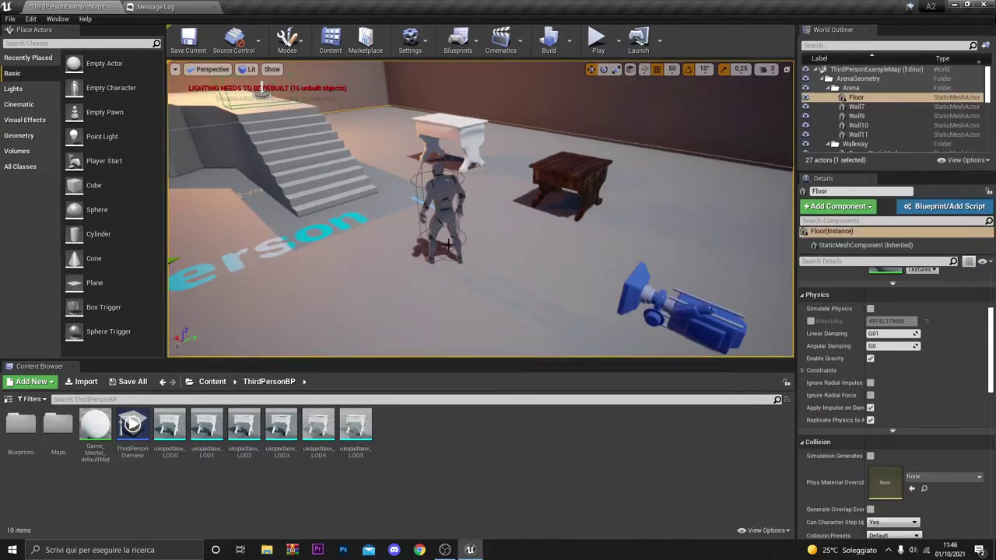
{"action": "left_click", "coordinate": [128, 381]}
{"action": "left_click", "coordinate": [213, 382]}
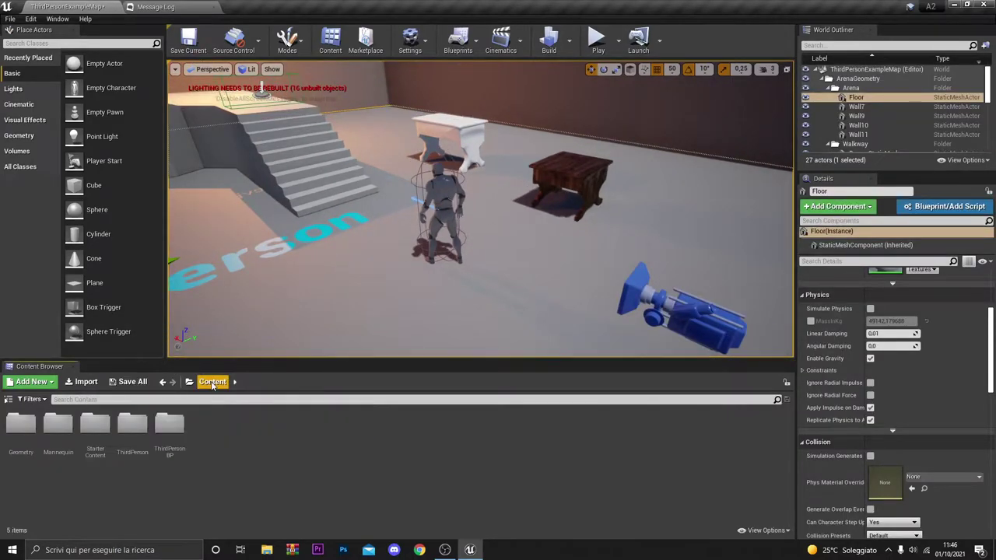
{"action": "double_click", "coordinate": [95, 424]}
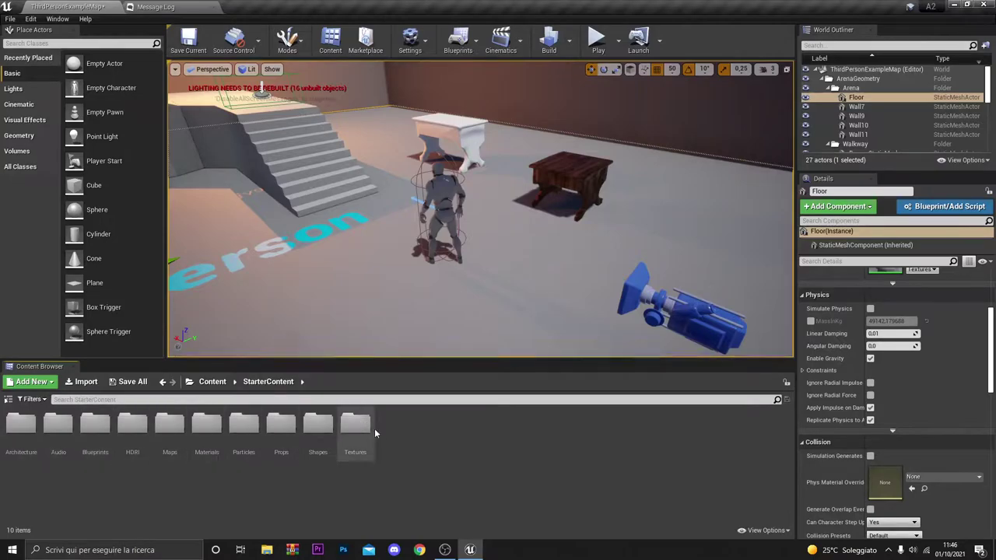
{"action": "double_click", "coordinate": [280, 424]}
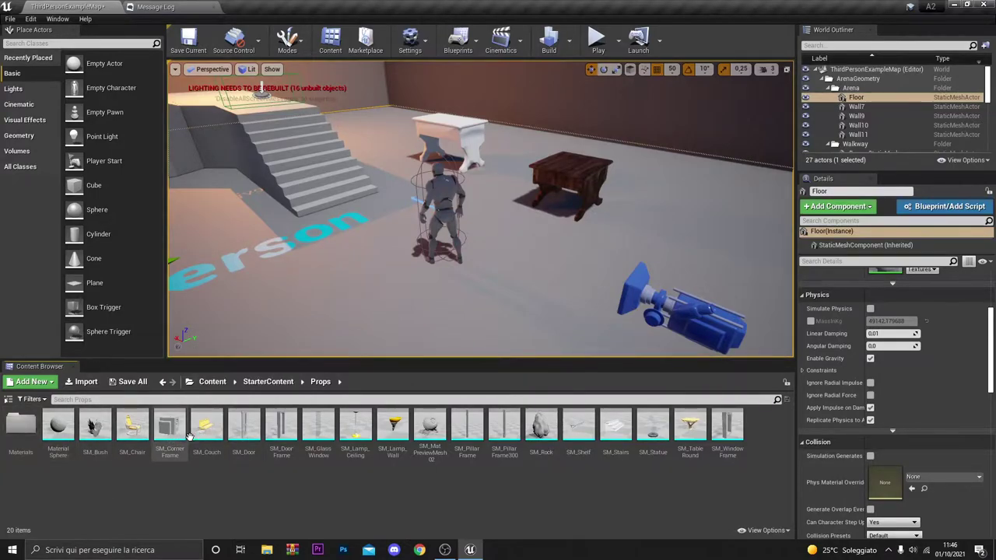
{"action": "mouse_move", "coordinate": [206, 426]}
{"action": "left_mouse_down"}
{"action": "mouse_move", "coordinate": [314, 285]}
{"action": "mouse_move", "coordinate": [577, 315]}
{"action": "left_mouse_up"}
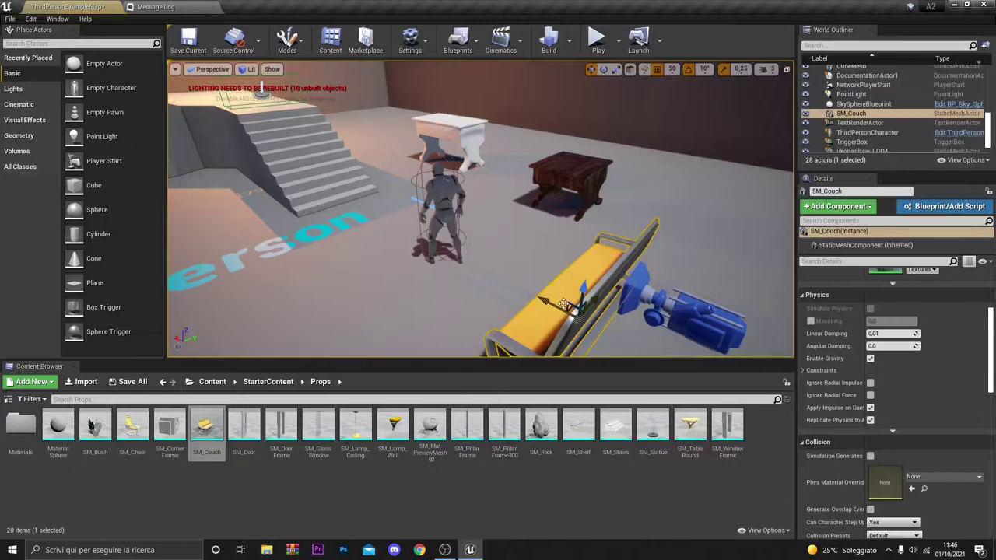
{"action": "right_click_drag", "start_coordinate": [516, 266], "coordinate": [591, 266]}
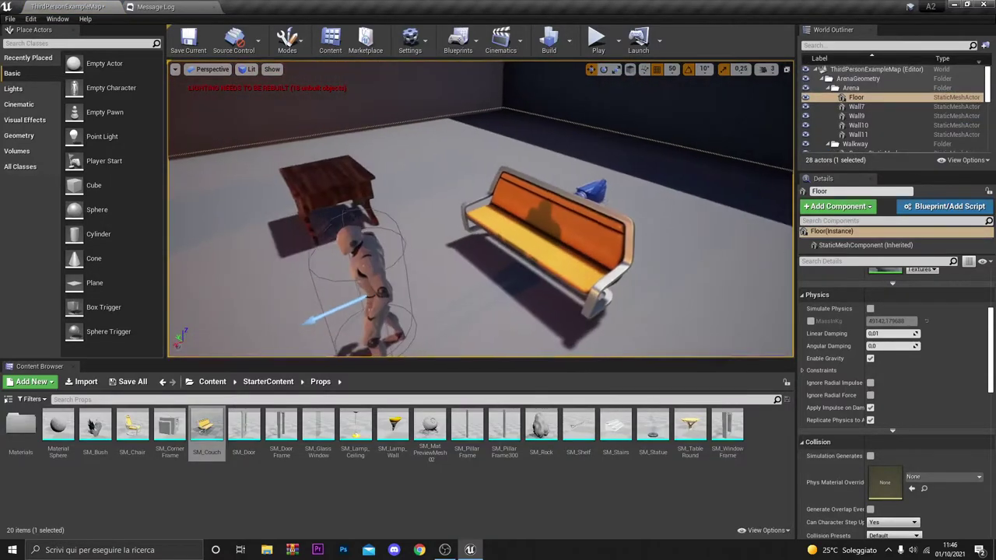
{"action": "right_click_drag", "start_coordinate": [522, 218], "coordinate": [522, 218]}
Step: Play-test the level, circling the couch and pushing it around with the character, then stop playing
{"action": "left_click", "coordinate": [595, 45]}
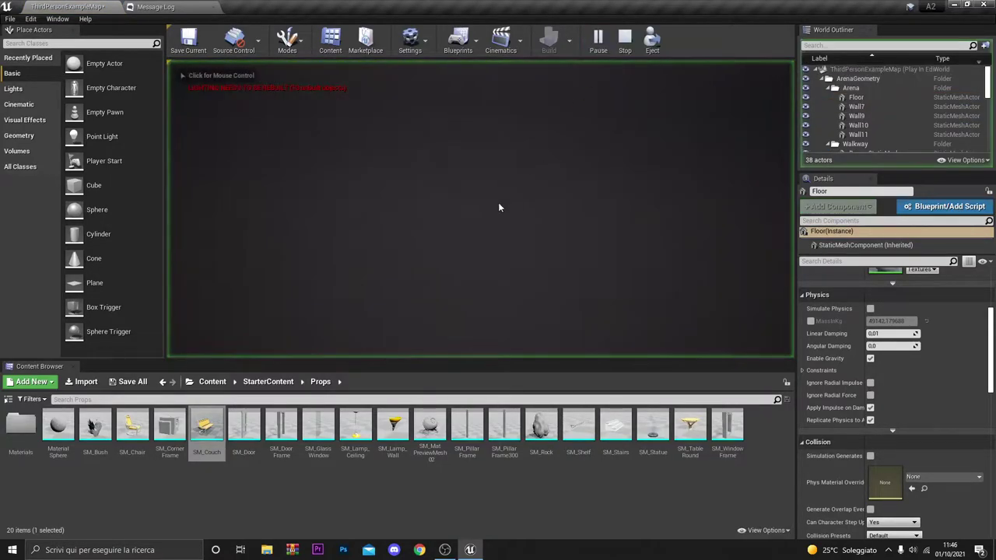
{"action": "left_click", "coordinate": [546, 152]}
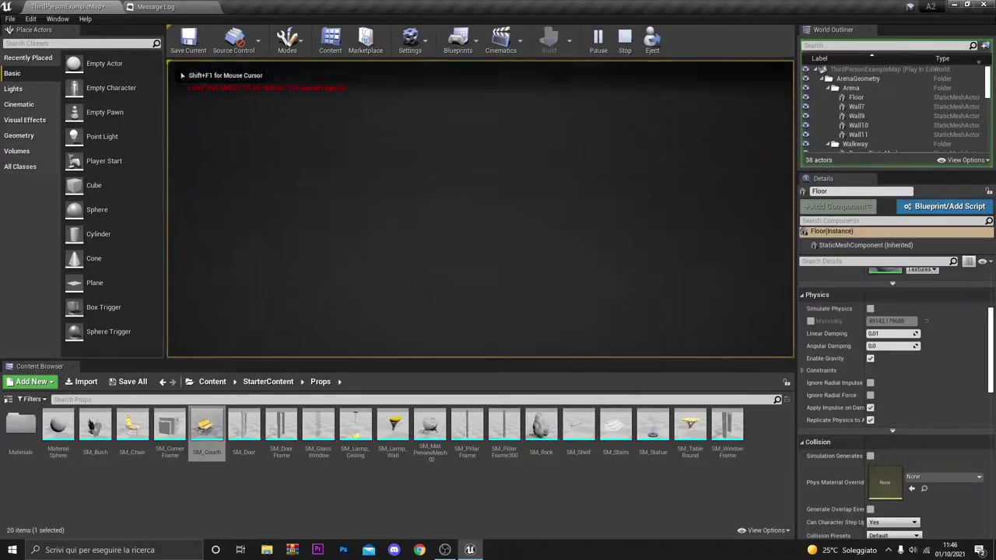
{"action": "key", "text": "w"}
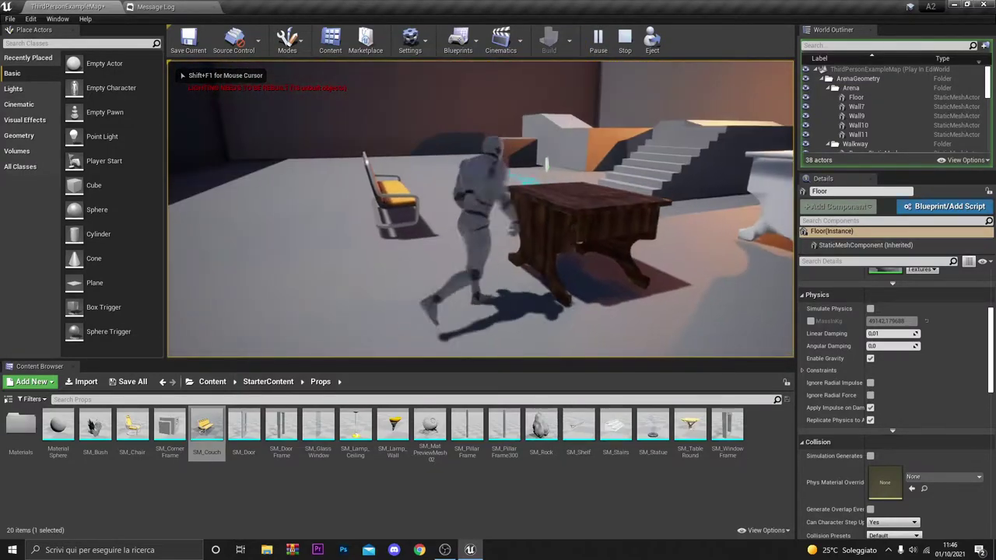
{"action": "key", "text": "w"}
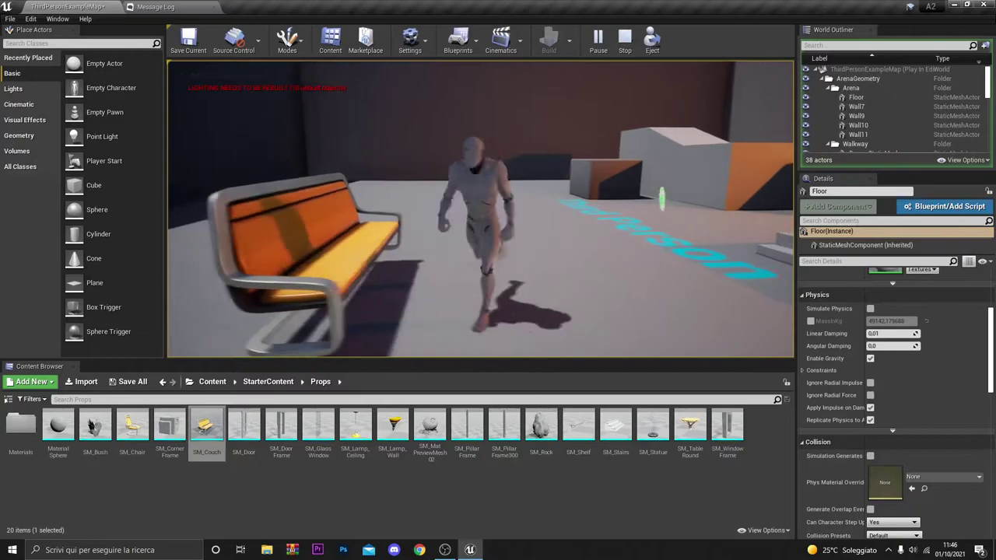
{"action": "key", "text": "w"}
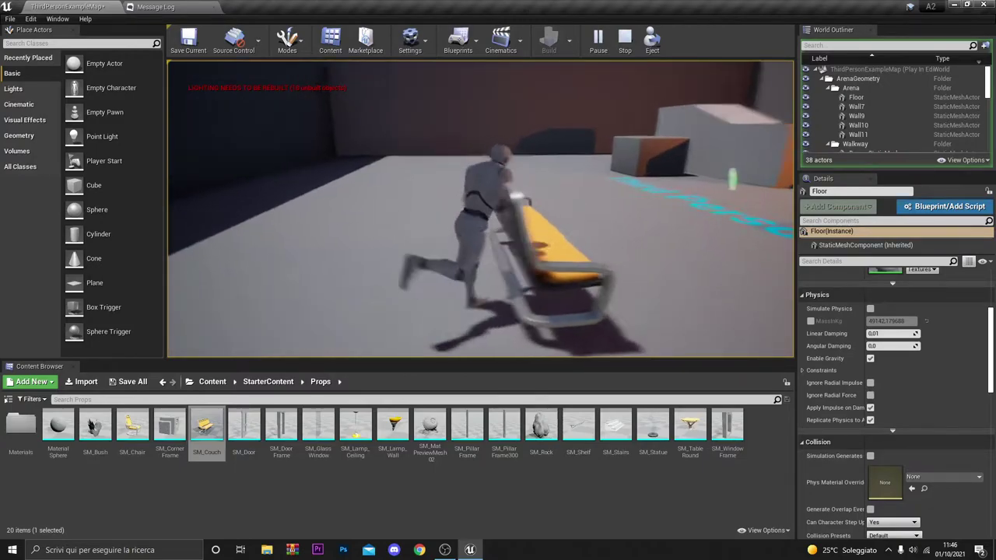
{"action": "key", "text": "w"}
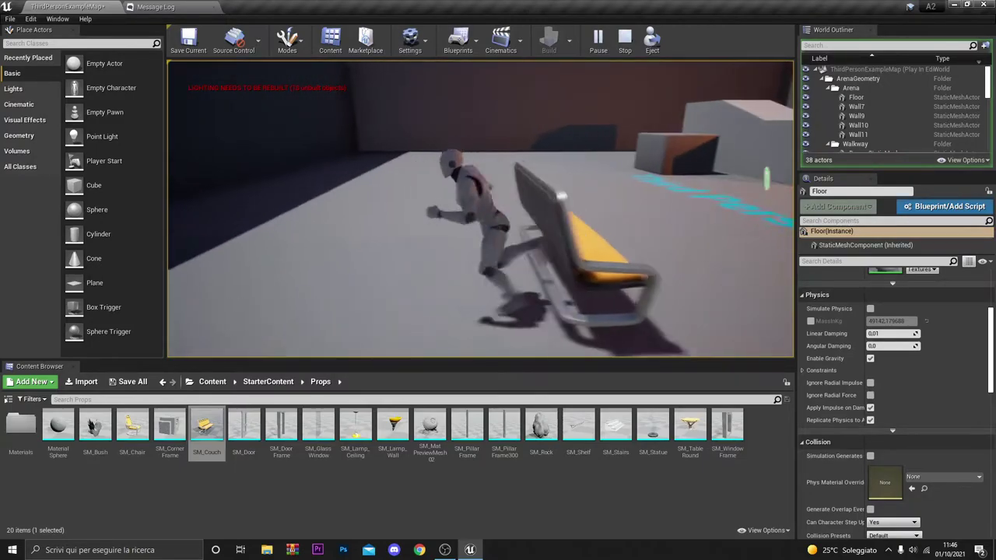
{"action": "key", "text": "w"}
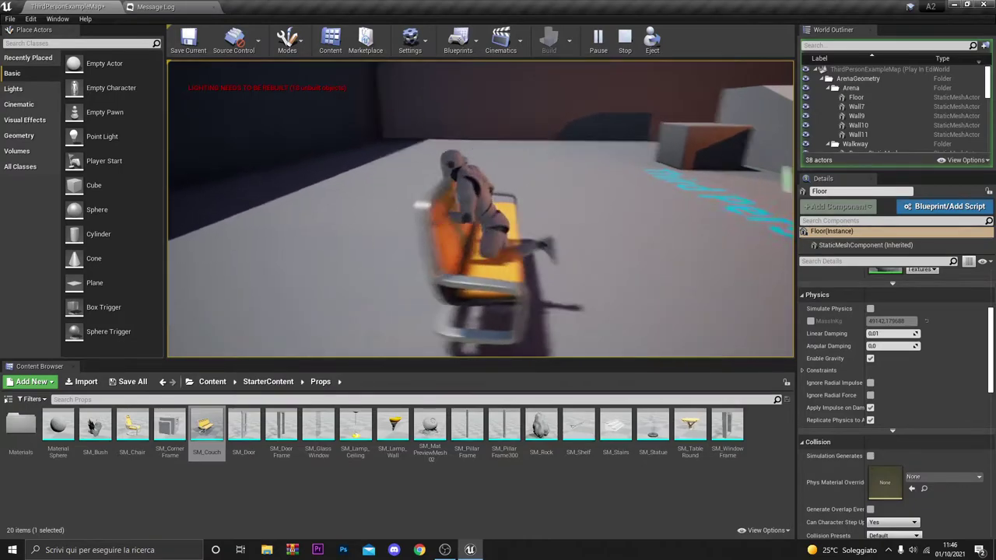
{"action": "key", "text": "w"}
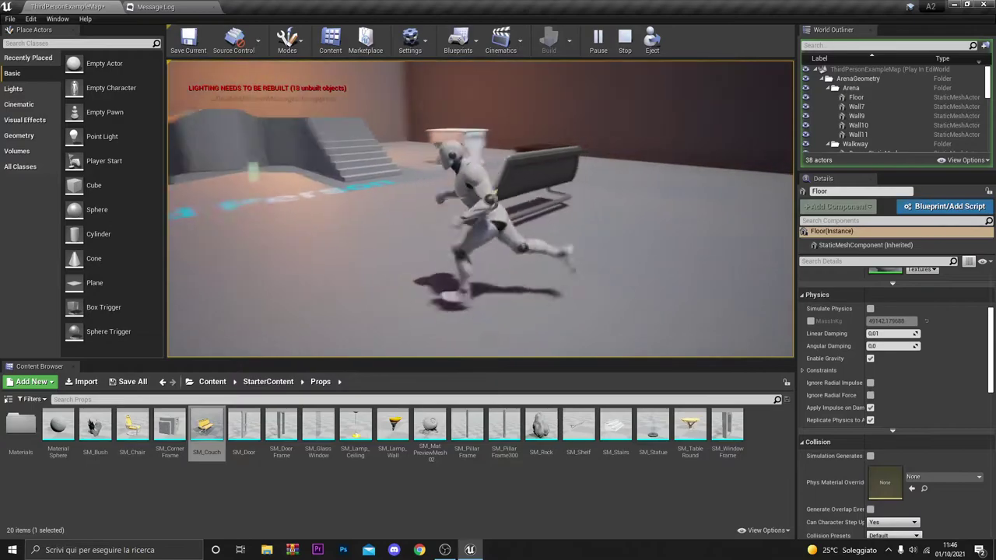
{"action": "key", "text": "Escape"}
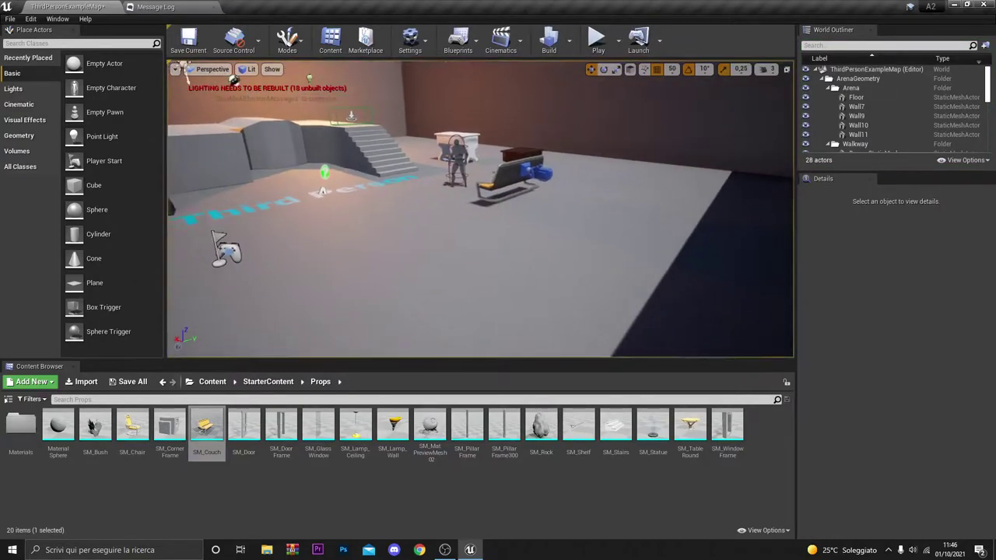
Step: Open the couch in the Static Mesh Editor via Edit SM_Couch
{"action": "mouse_move", "coordinate": [628, 213]}
{"action": "right_mouse_down"}
{"action": "mouse_move", "coordinate": [560, 218]}
{"action": "mouse_move", "coordinate": [633, 202]}
{"action": "right_mouse_up"}
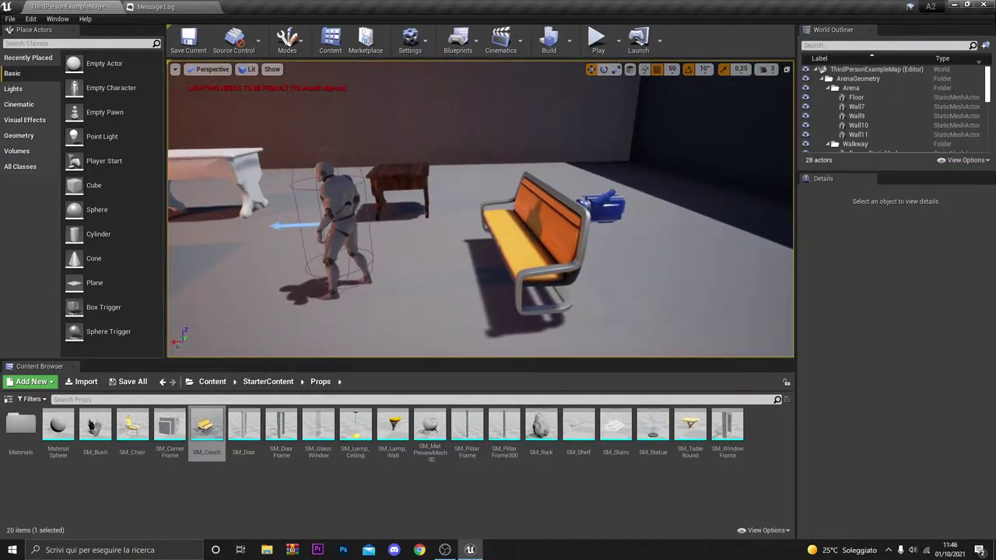
{"action": "left_click", "coordinate": [534, 234]}
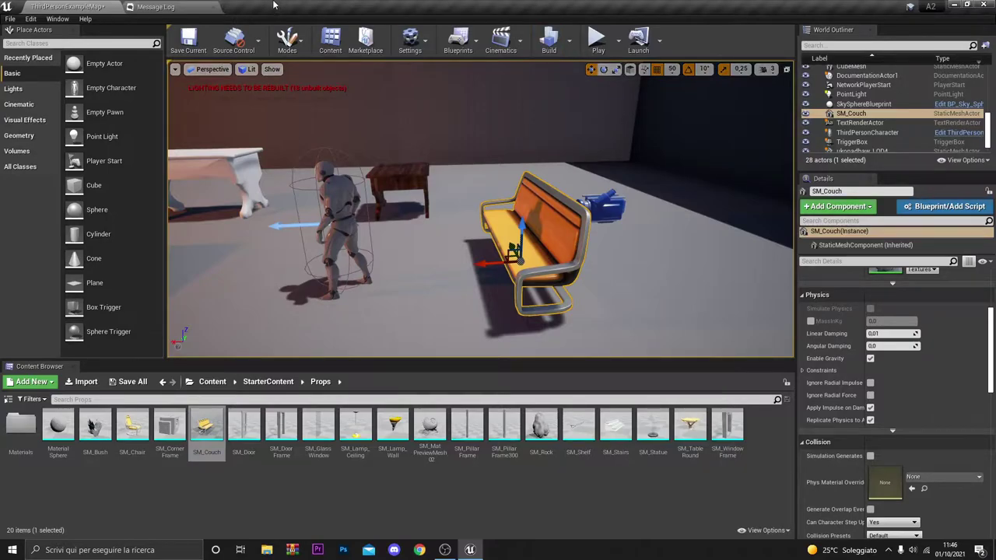
{"action": "right_click", "coordinate": [542, 226]}
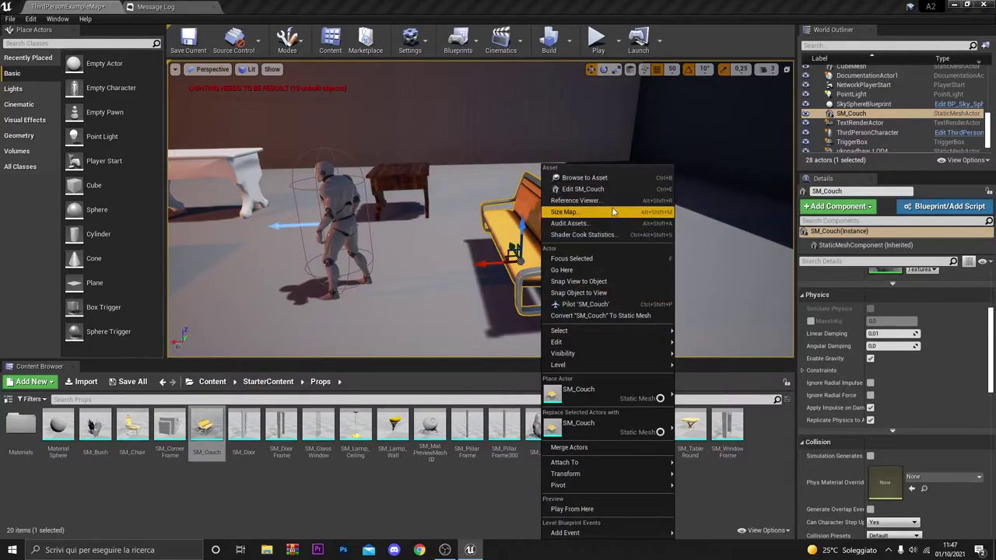
{"action": "left_click", "coordinate": [589, 191]}
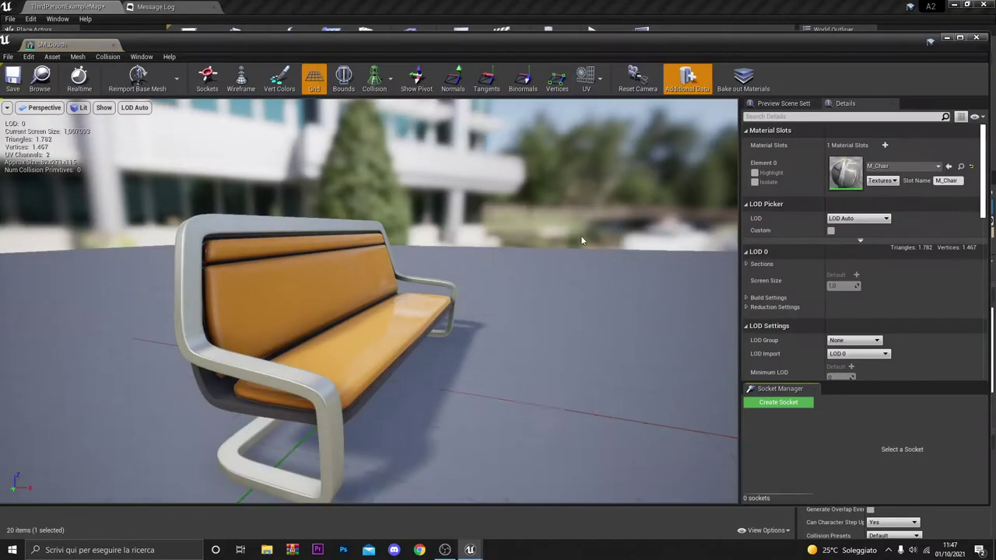
Step: Dock the SM_Couch Static Mesh Editor tab into the main window beside Message Log
{"action": "scroll", "coordinate": [475, 256], "scroll_direction": "down", "scroll_amount": 3}
{"action": "scroll", "coordinate": [475, 255], "scroll_direction": "down", "scroll_amount": 3}
{"action": "mouse_move", "coordinate": [474, 256]}
{"action": "left_mouse_down"}
{"action": "mouse_move", "coordinate": [435, 233]}
{"action": "mouse_move", "coordinate": [312, 233]}
{"action": "left_mouse_up"}
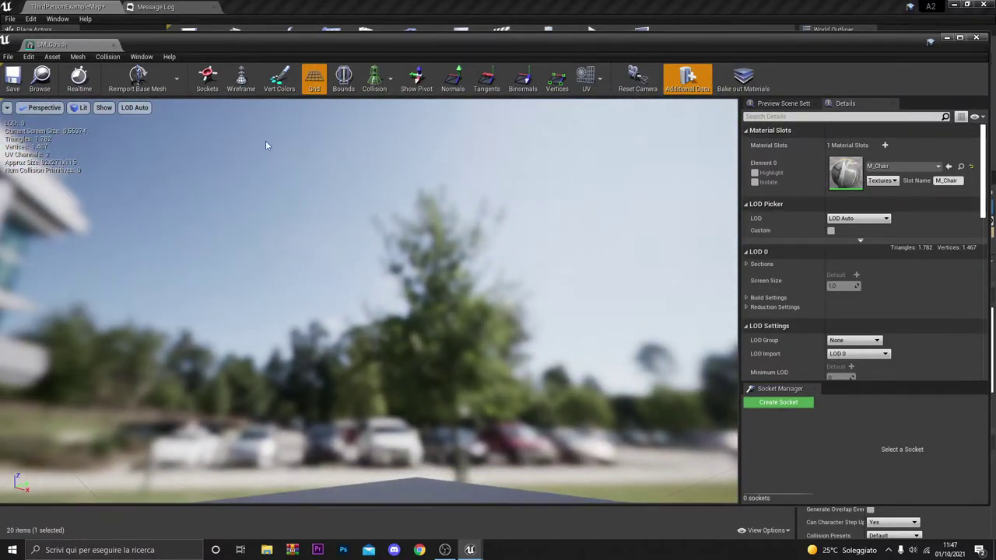
{"action": "left_click_drag", "start_coordinate": [110, 49], "coordinate": [283, 7]}
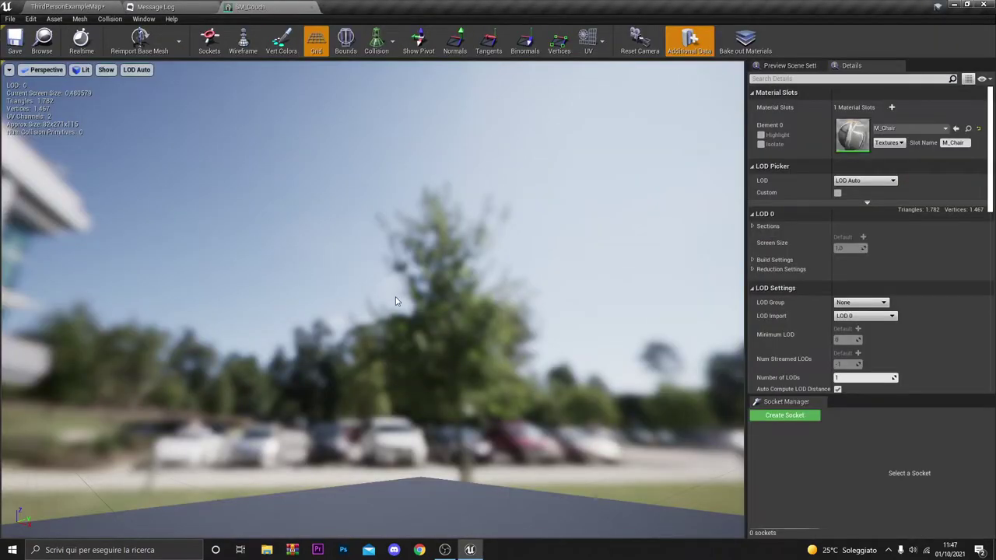
{"action": "scroll", "coordinate": [395, 301], "scroll_direction": "up", "scroll_amount": 2}
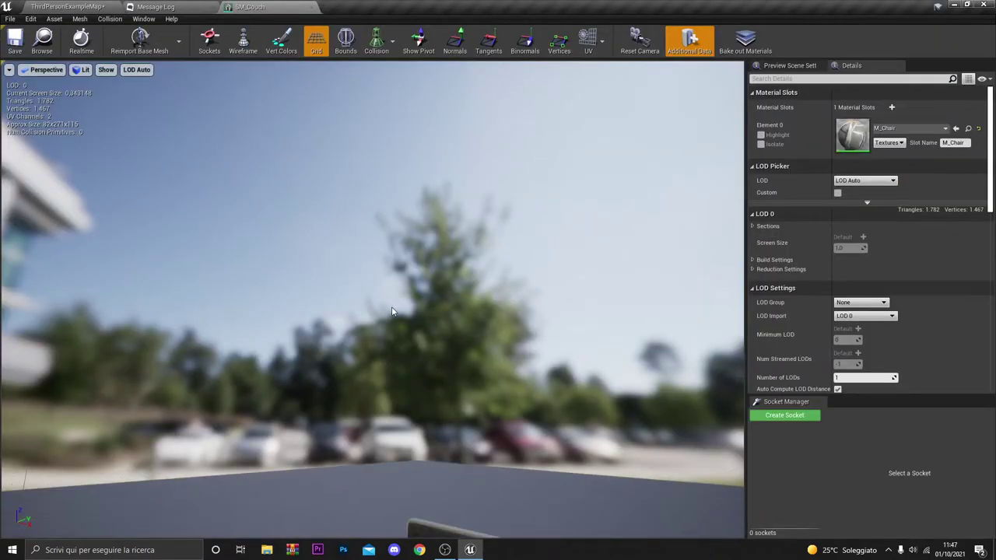
{"action": "mouse_move", "coordinate": [380, 308]}
{"action": "left_mouse_down"}
{"action": "mouse_move", "coordinate": [326, 296]}
{"action": "mouse_move", "coordinate": [337, 373]}
{"action": "left_mouse_up"}
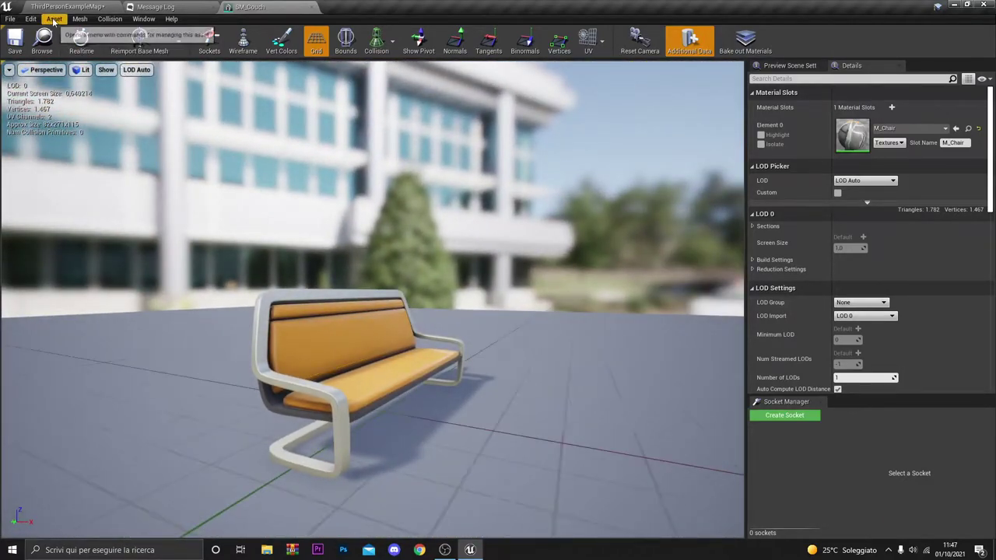
Step: Add an 18DOP simplified collision hull to SM_Couch and scale it slightly narrower
{"action": "left_click", "coordinate": [105, 19]}
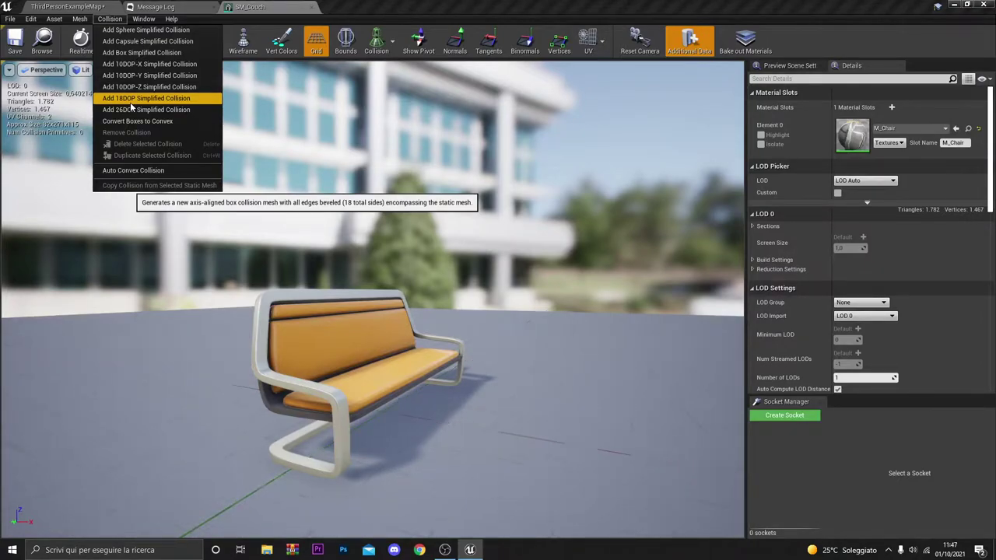
{"action": "left_click", "coordinate": [131, 102]}
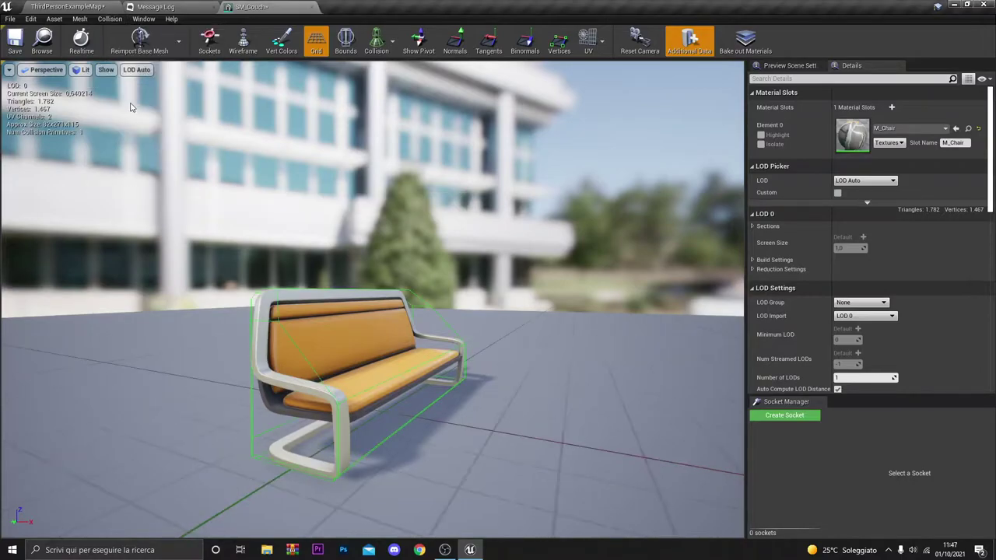
{"action": "left_click_drag", "start_coordinate": [368, 285], "coordinate": [404, 295]}
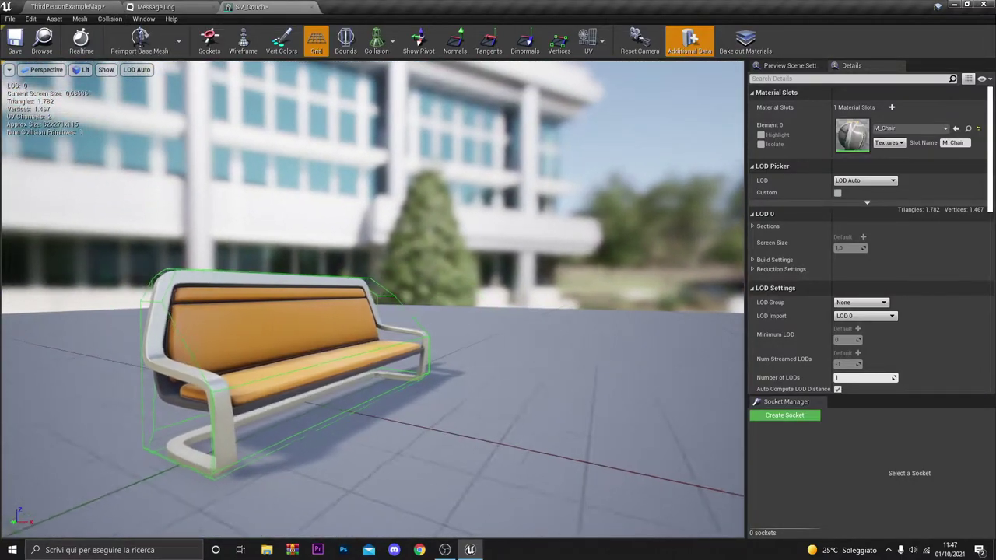
{"action": "left_click_drag", "start_coordinate": [404, 295], "coordinate": [232, 336]}
{"action": "left_click", "coordinate": [233, 335]}
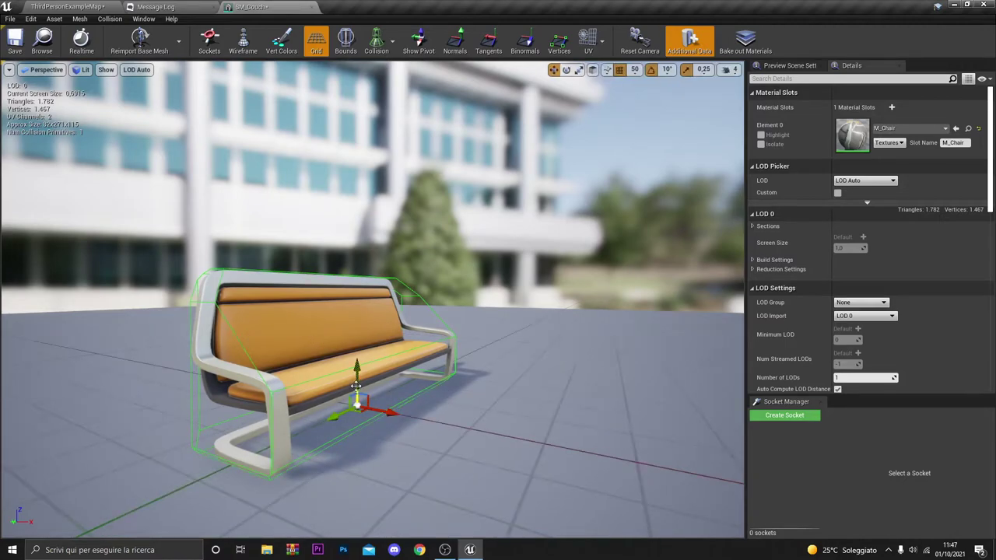
{"action": "left_click", "coordinate": [577, 70]}
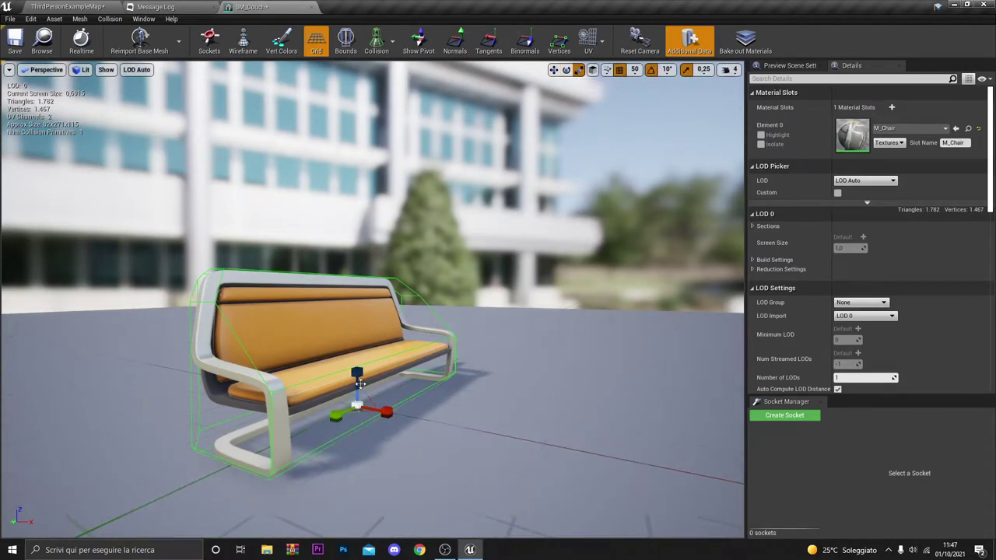
{"action": "left_click_drag", "start_coordinate": [386, 408], "coordinate": [386, 411]}
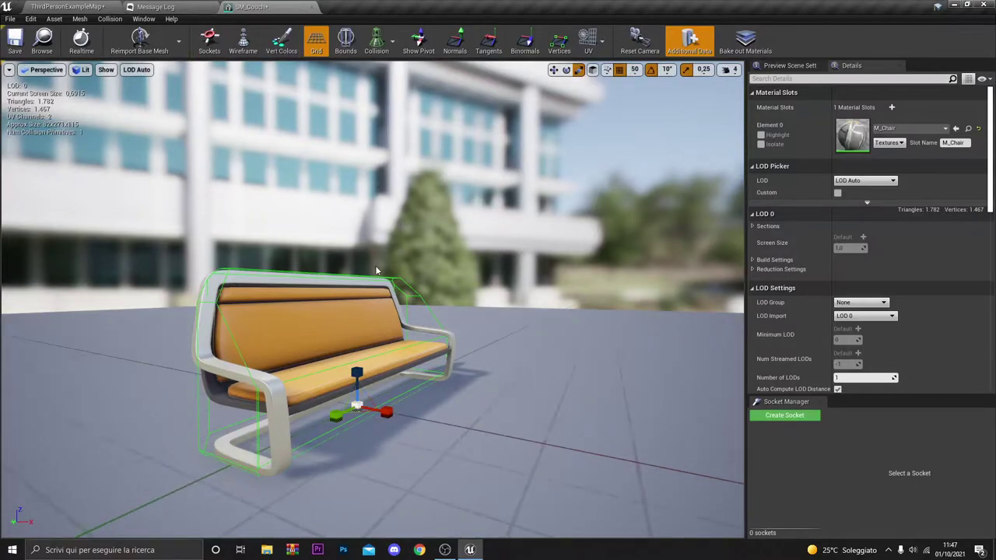
Step: Return to ThirdPersonExampleMap and play-test, jumping the character onto and off the couch
{"action": "left_click", "coordinate": [57, 8]}
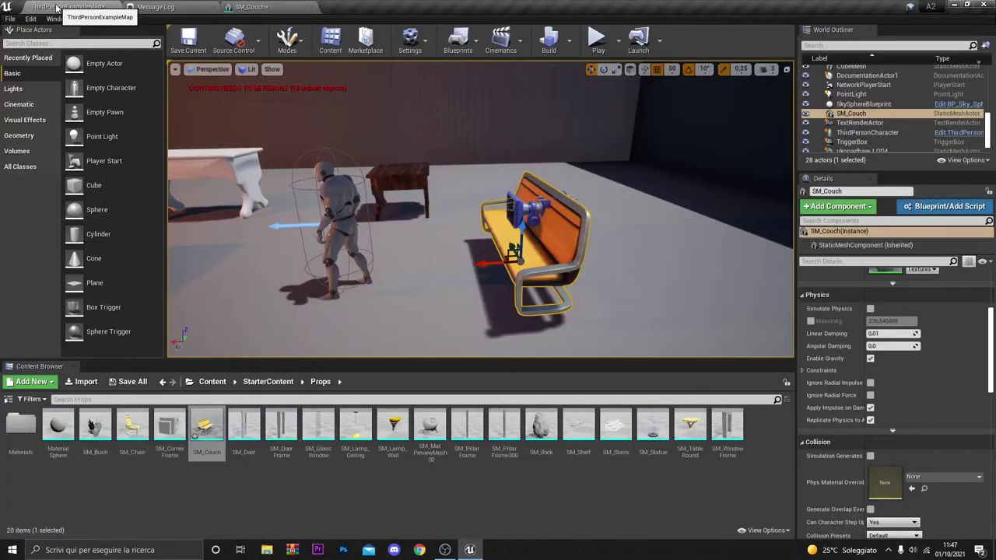
{"action": "left_click", "coordinate": [597, 39]}
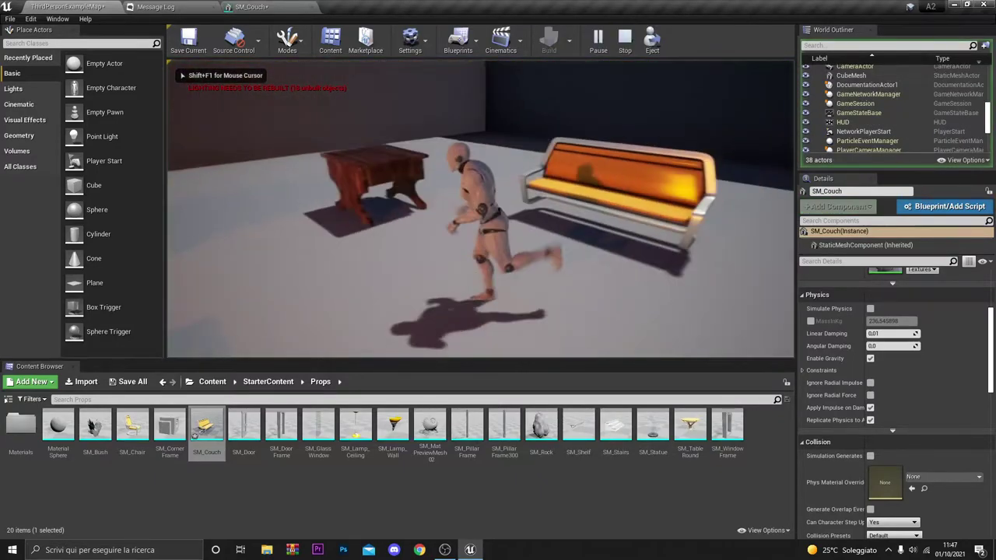
{"action": "key", "text": "w"}
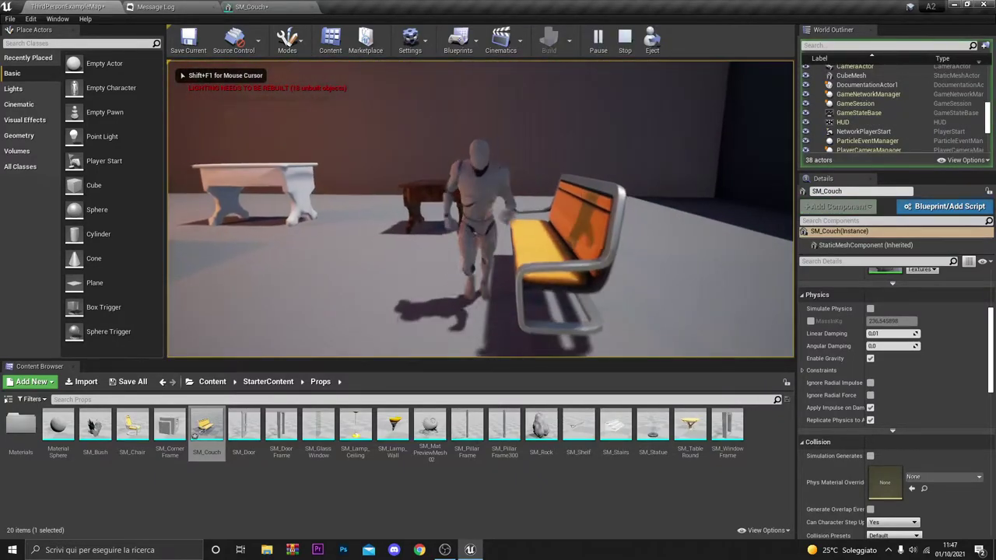
{"action": "key", "text": "w"}
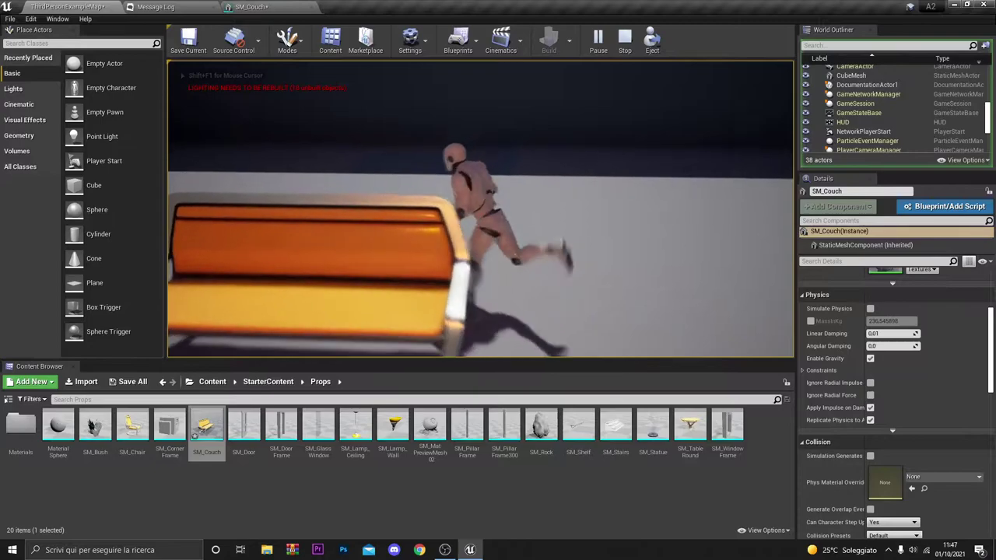
{"action": "key", "text": "space"}
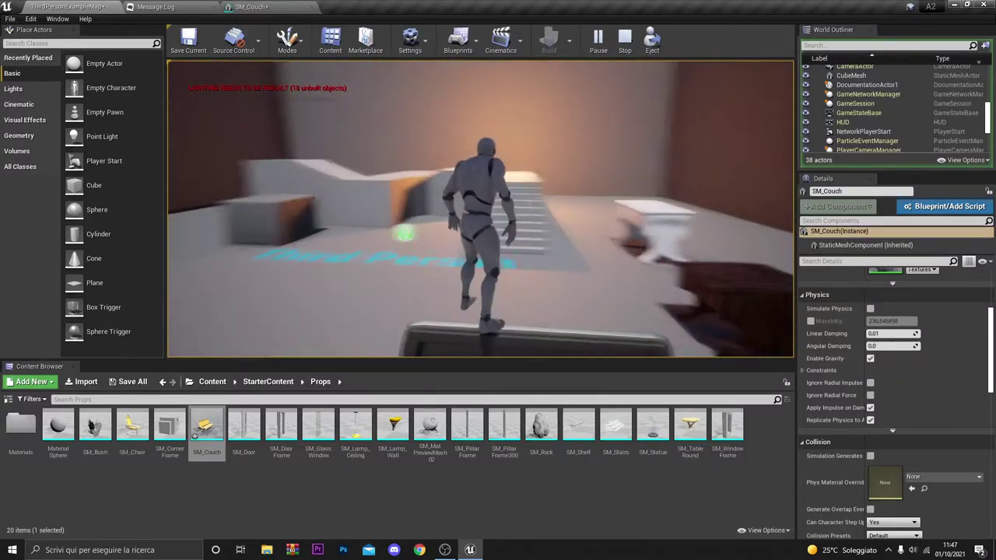
{"action": "key", "text": "space"}
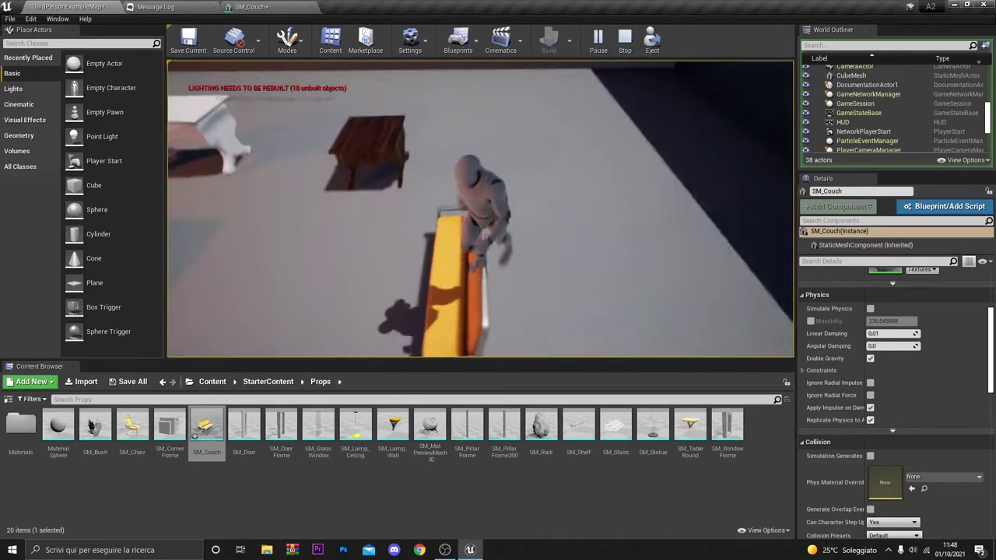
{"action": "key", "text": "space"}
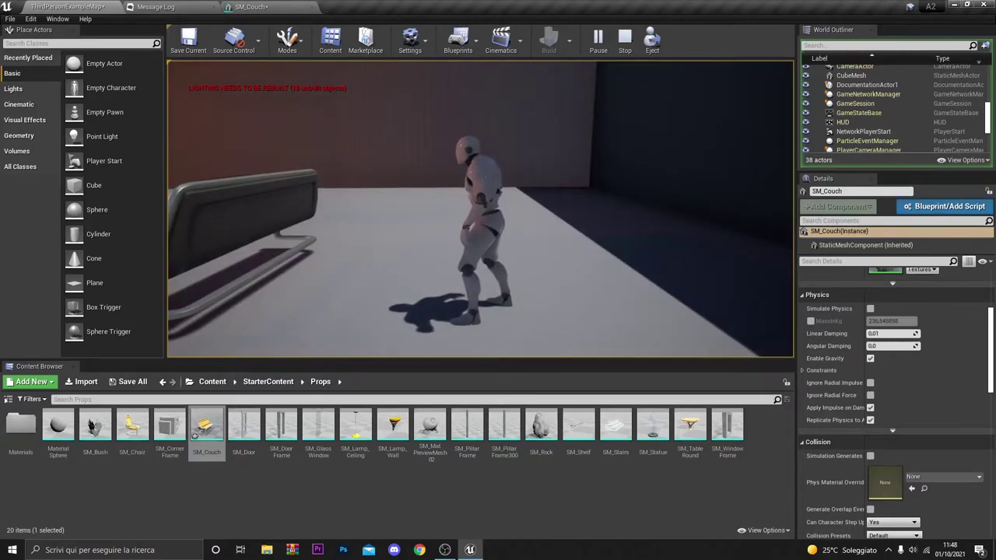
Step: Run past the wooden table, jump onto the couch again, then stop the playtest
{"action": "key", "text": "w"}
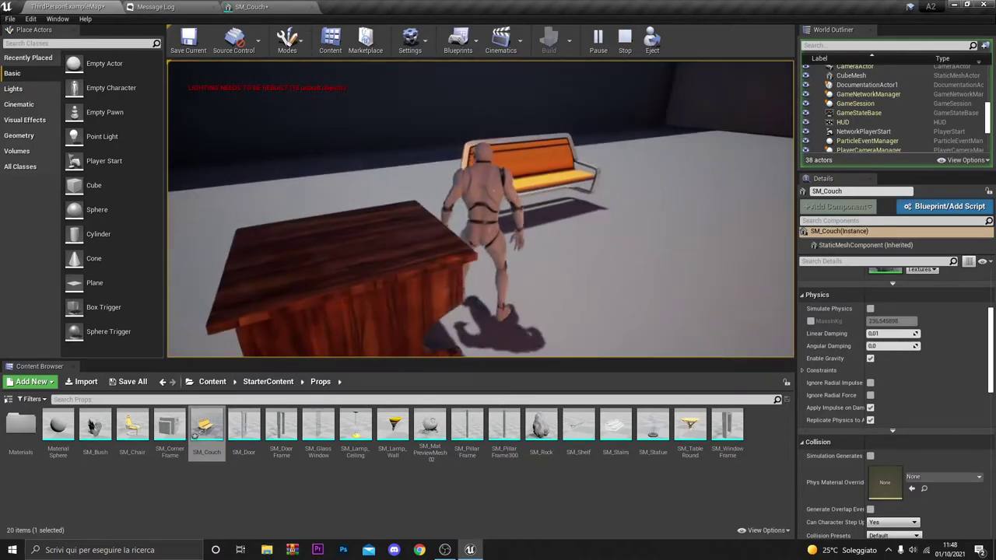
{"action": "key", "text": "space"}
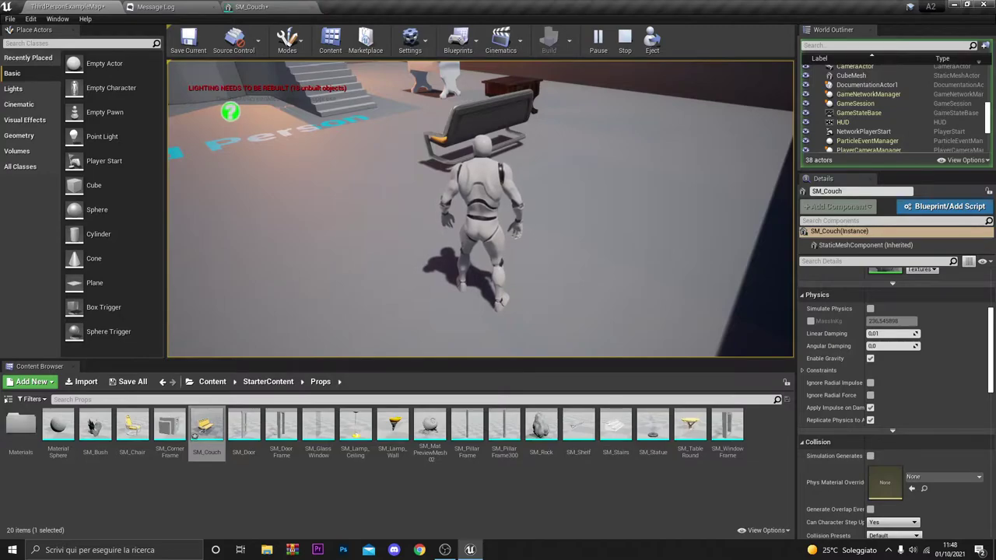
{"action": "key", "text": "w"}
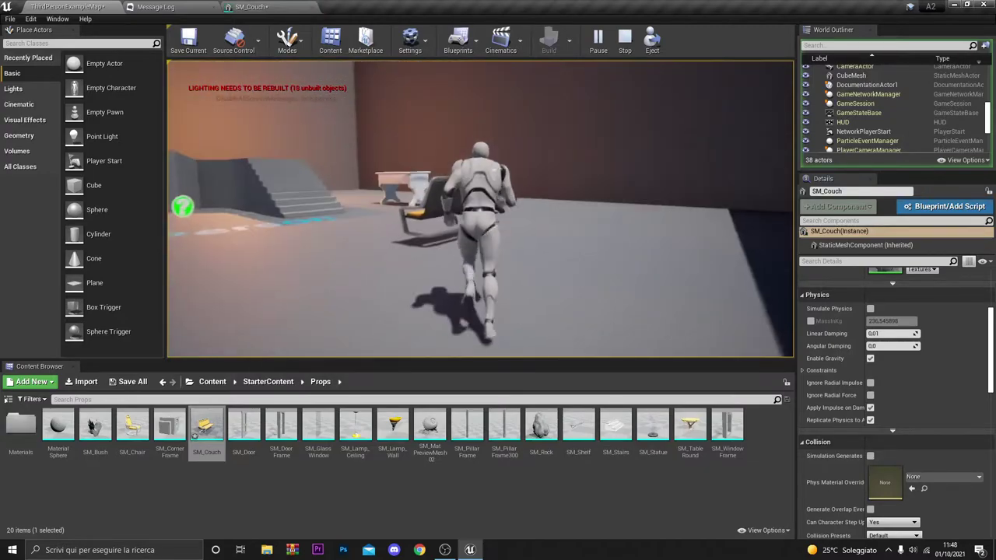
{"action": "key", "text": "space"}
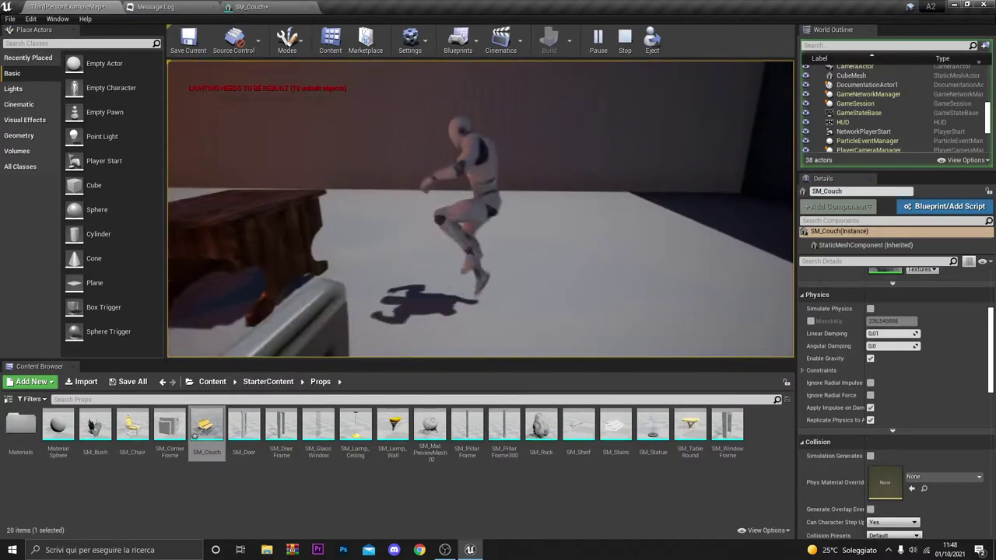
{"action": "key", "text": "w"}
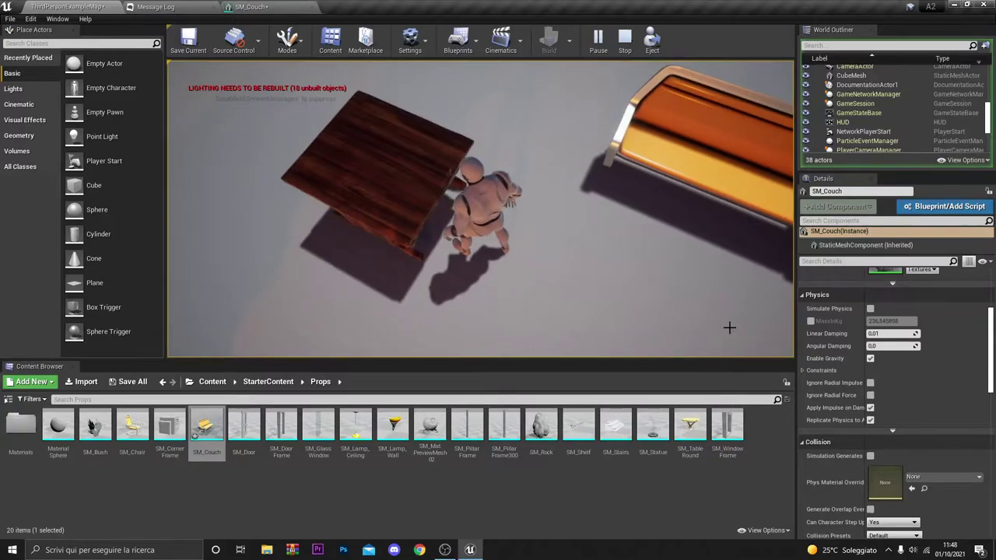
{"action": "key", "text": "Escape"}
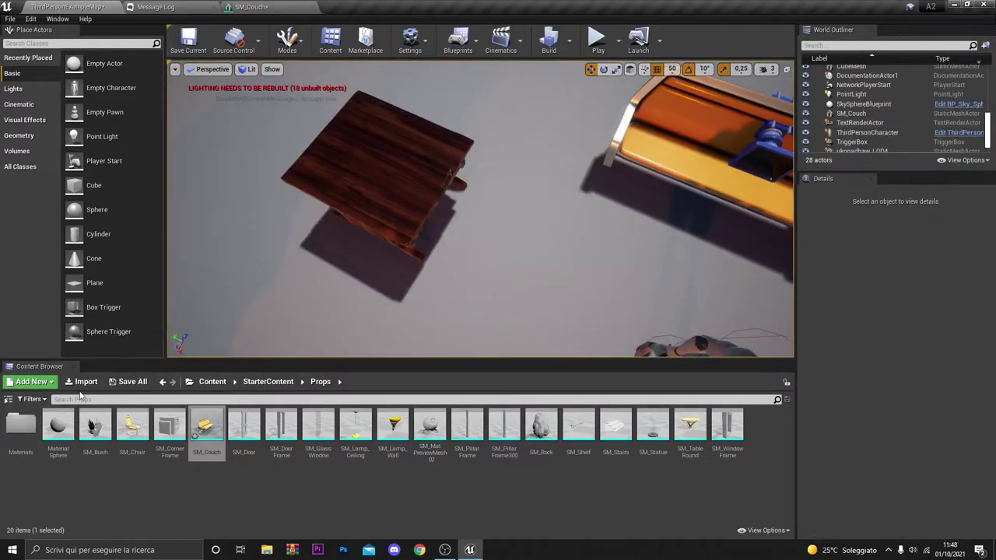
Step: Cancel the Import window, browse to Content > ThirdPersonBP and select the ukopadbaw_LOD5 mesh
{"action": "left_click", "coordinate": [83, 385]}
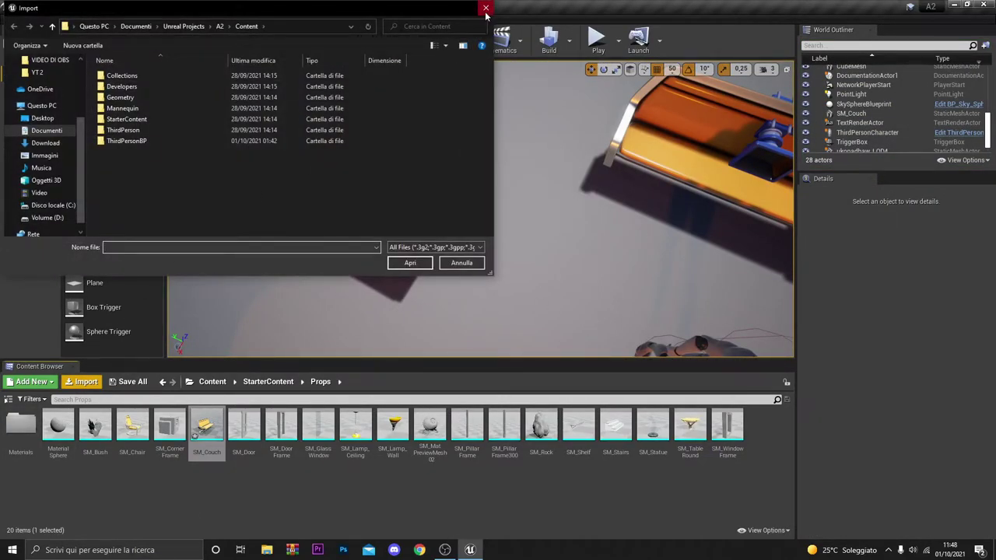
{"action": "left_click", "coordinate": [486, 9]}
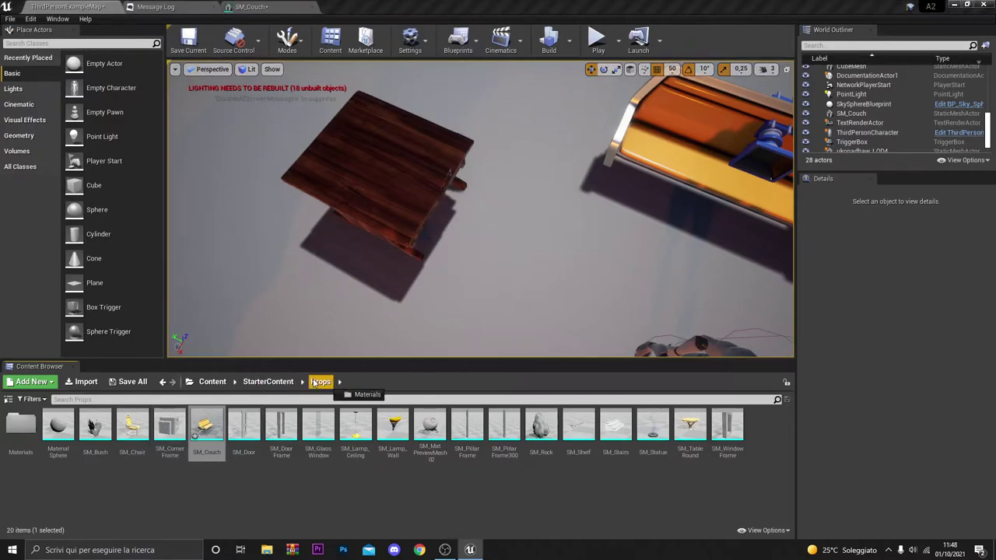
{"action": "left_click", "coordinate": [212, 381]}
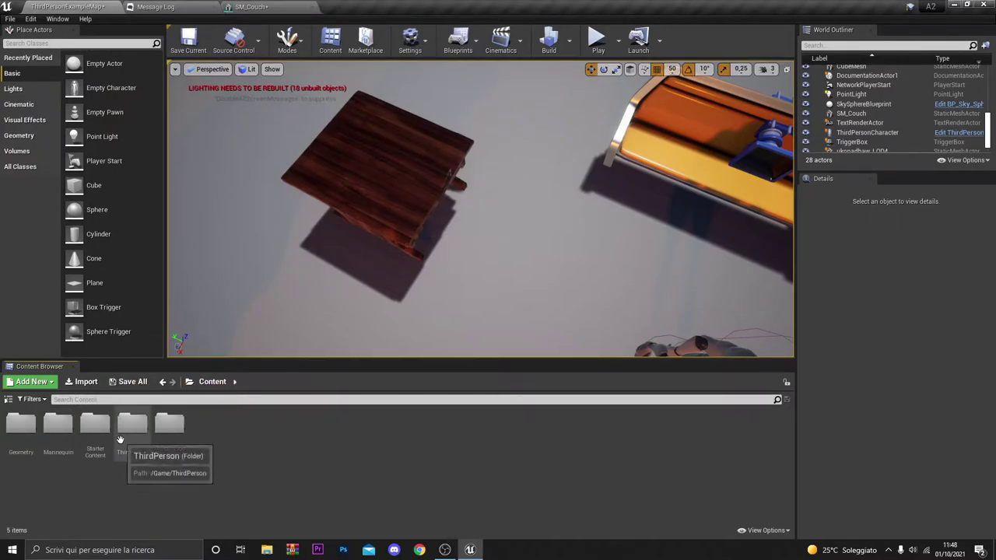
{"action": "double_click", "coordinate": [95, 423]}
{"action": "double_click", "coordinate": [95, 424]}
{"action": "left_click", "coordinate": [257, 382]}
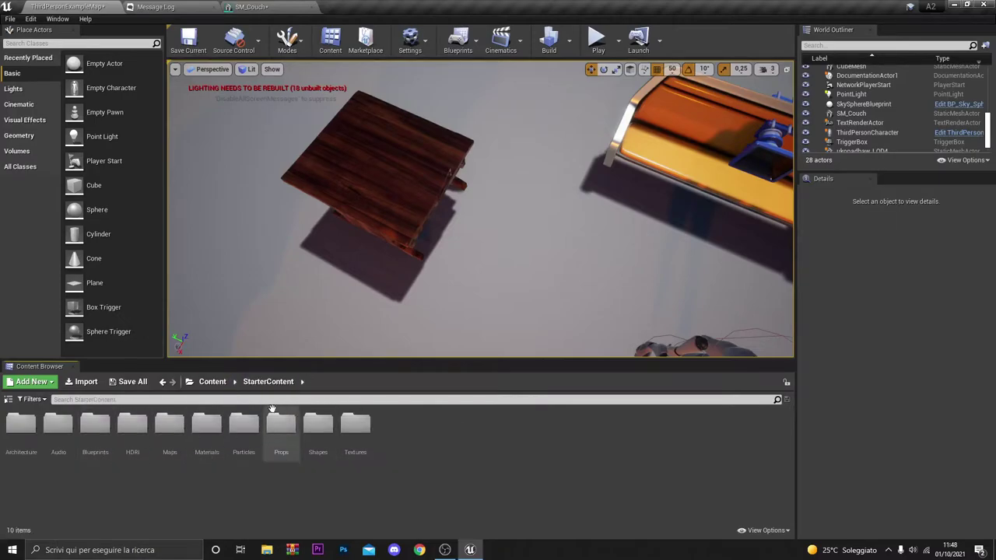
{"action": "left_click", "coordinate": [302, 381]}
{"action": "left_click", "coordinate": [212, 381]}
{"action": "double_click", "coordinate": [170, 424]}
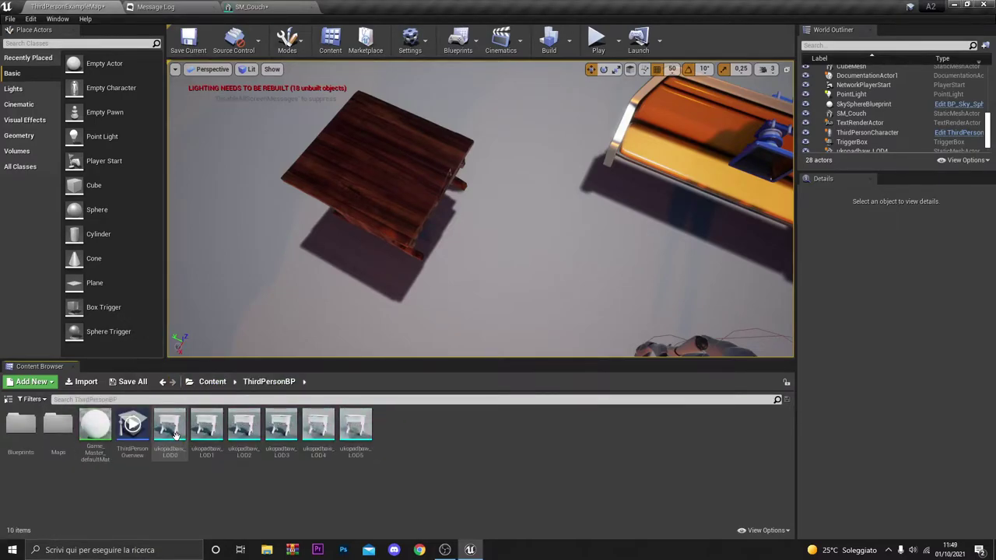
{"action": "right_click", "coordinate": [175, 436]}
{"action": "left_click", "coordinate": [356, 428]}
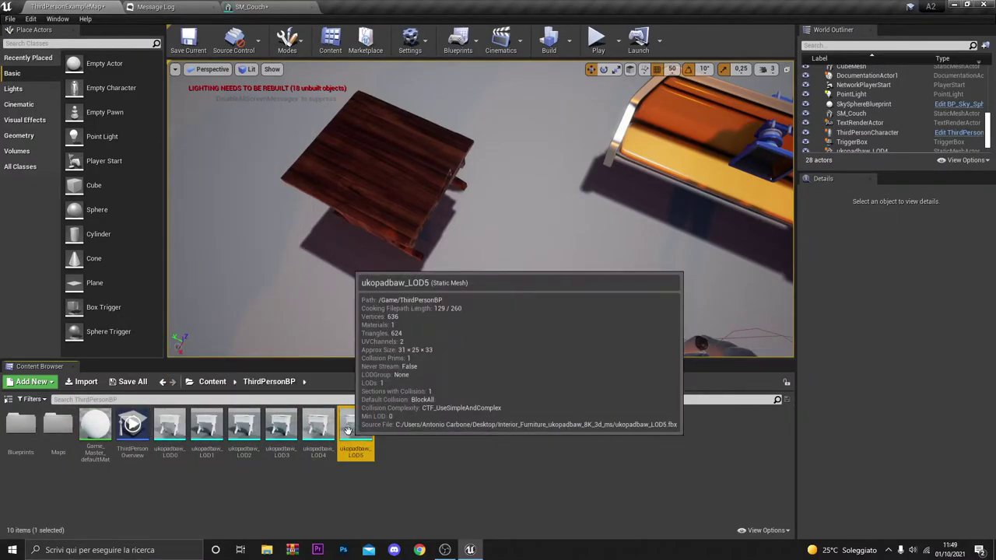
Step: Place ukopadbaw_LOD5 beside the wooden table and scale it taller and wider
{"action": "mouse_move", "coordinate": [356, 428]}
{"action": "left_mouse_down"}
{"action": "mouse_move", "coordinate": [485, 260]}
{"action": "mouse_move", "coordinate": [584, 65]}
{"action": "left_mouse_up"}
{"action": "scroll", "coordinate": [513, 272], "scroll_direction": "up", "scroll_amount": 4}
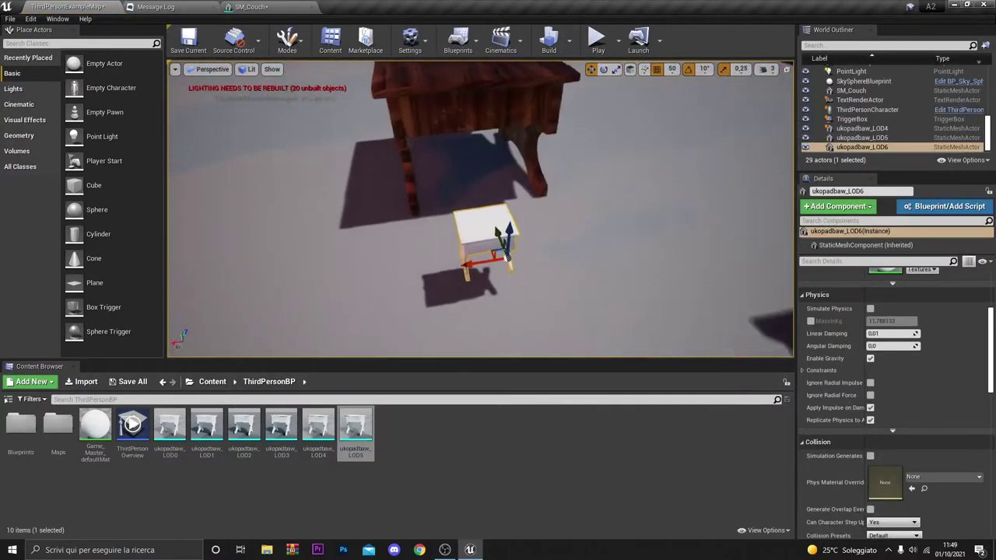
{"action": "left_click", "coordinate": [616, 71]}
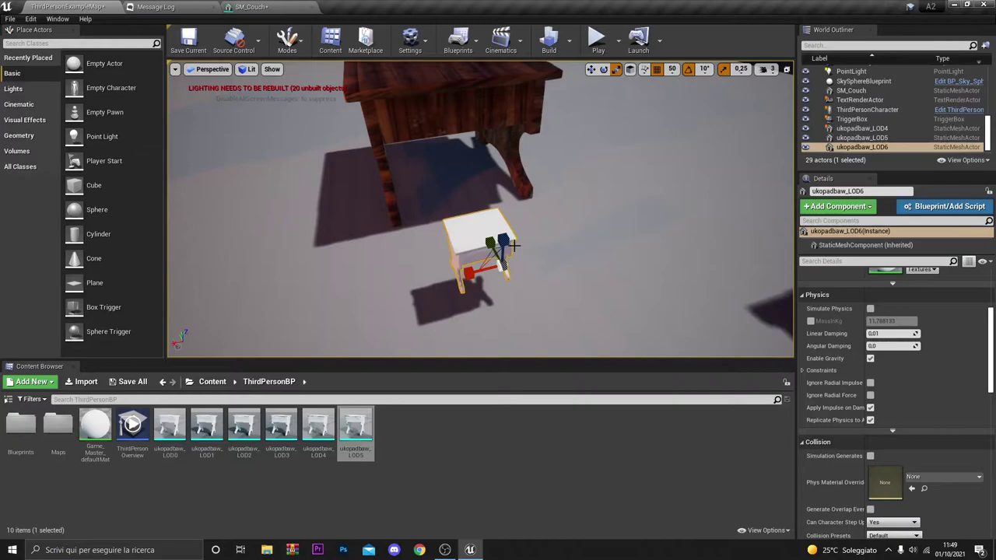
{"action": "left_click_drag", "start_coordinate": [503, 237], "coordinate": [503, 140]}
{"action": "mouse_move", "coordinate": [475, 281]}
{"action": "left_mouse_down"}
{"action": "mouse_move", "coordinate": [472, 266]}
{"action": "mouse_move", "coordinate": [491, 247]}
{"action": "left_mouse_up"}
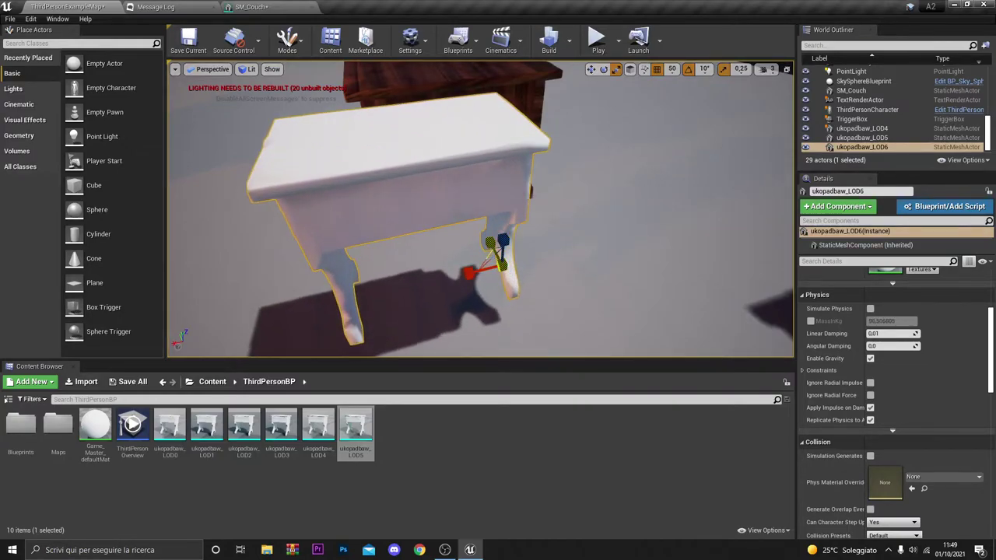
{"action": "left_click_drag", "start_coordinate": [416, 188], "coordinate": [489, 220]}
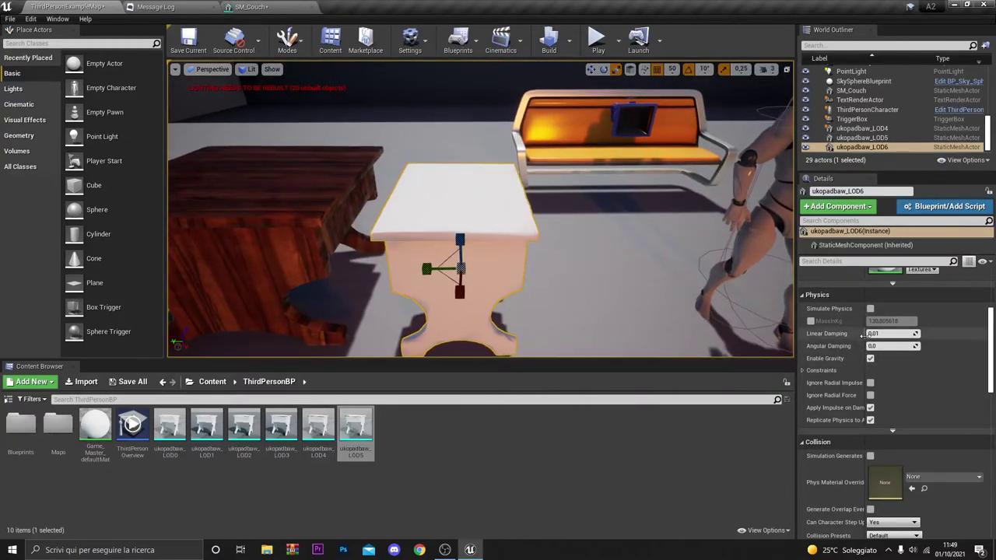
Step: Enable Simulate Physics on the white table and set its MassInKg to 5
{"action": "left_click", "coordinate": [871, 308]}
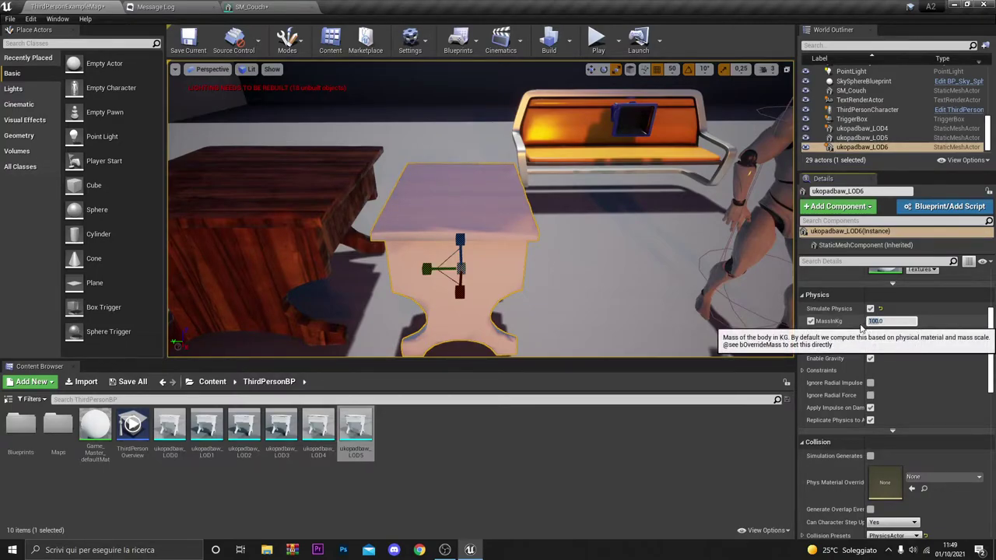
{"action": "type", "text": "5"}
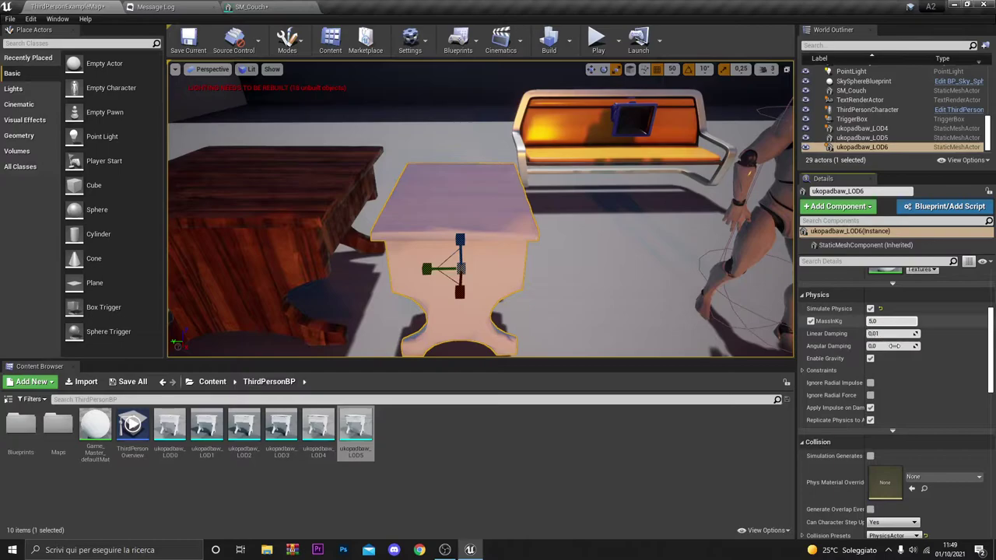
{"action": "type", "text": "100"}
{"action": "key", "text": "Return"}
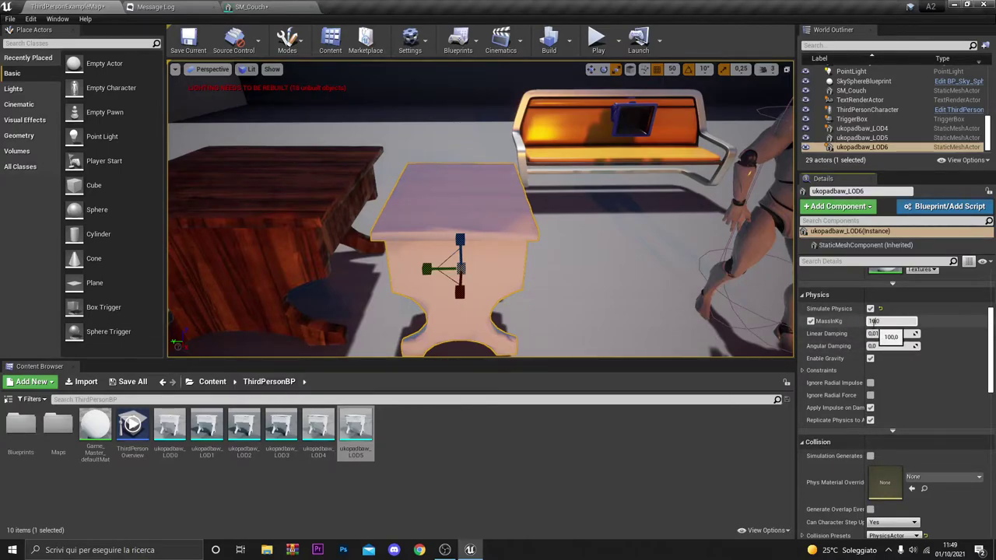
{"action": "left_click", "coordinate": [646, 284]}
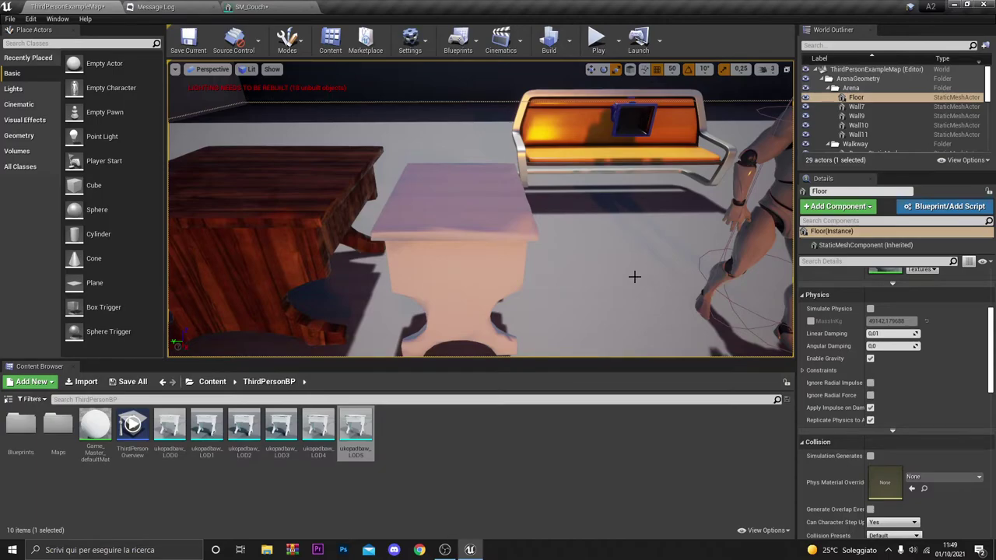
{"action": "left_click", "coordinate": [516, 256]}
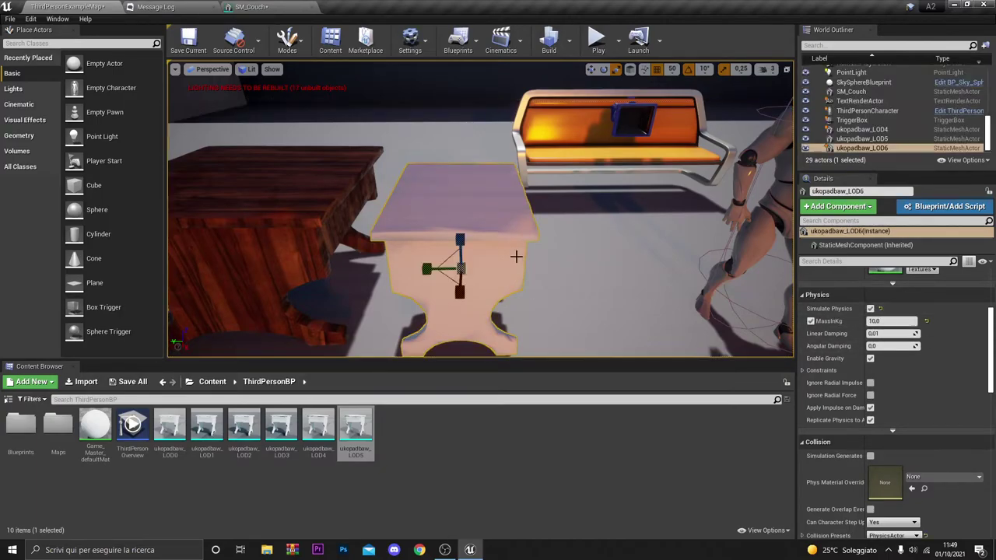
{"action": "left_click", "coordinate": [597, 39]}
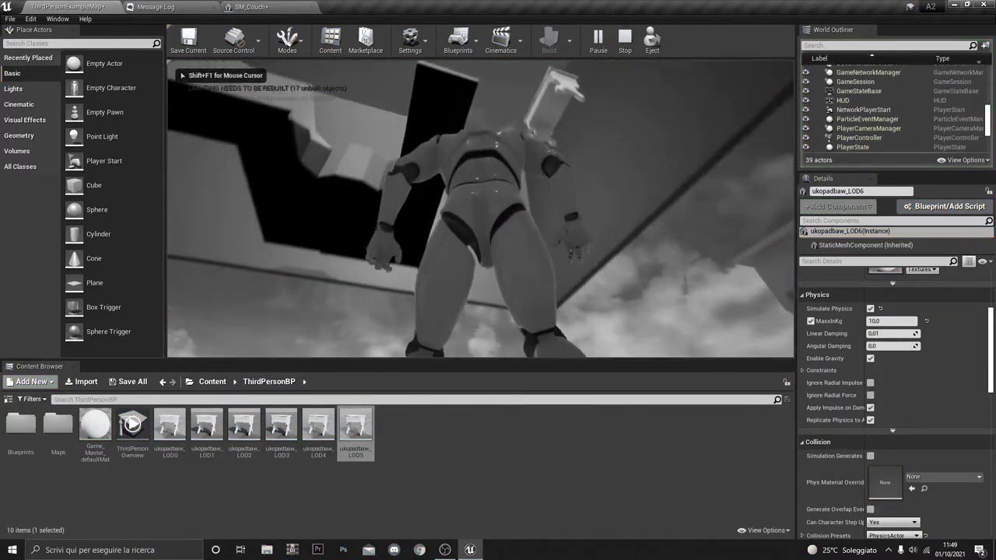
{"action": "key", "text": "Escape"}
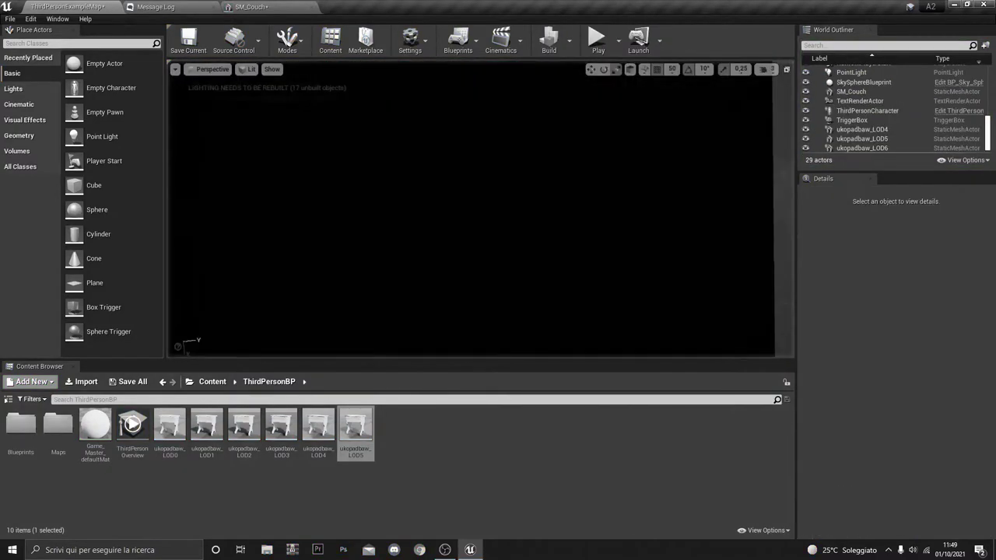
{"action": "left_click", "coordinate": [596, 39]}
{"action": "key", "text": "Escape"}
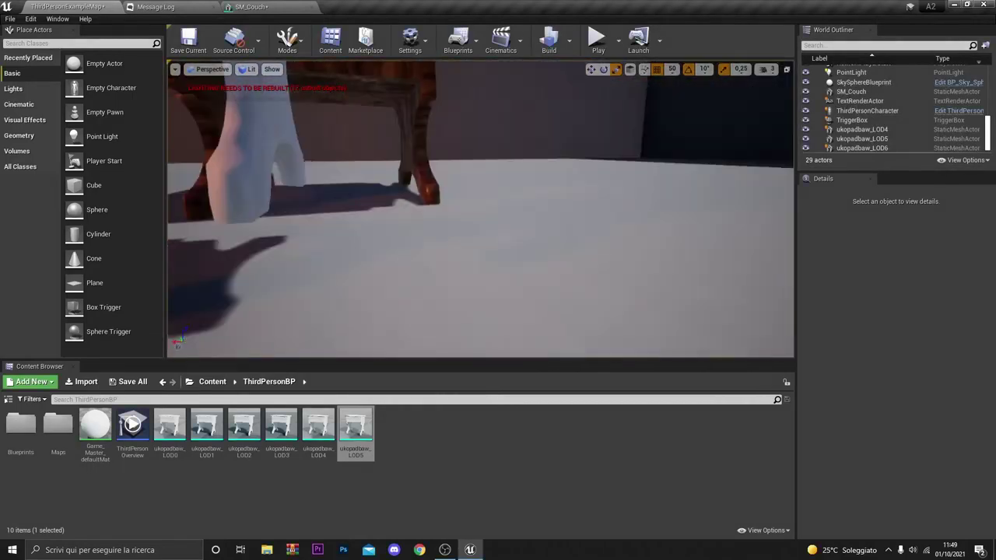
{"action": "right_click_drag", "start_coordinate": [481, 210], "coordinate": [498, 202]}
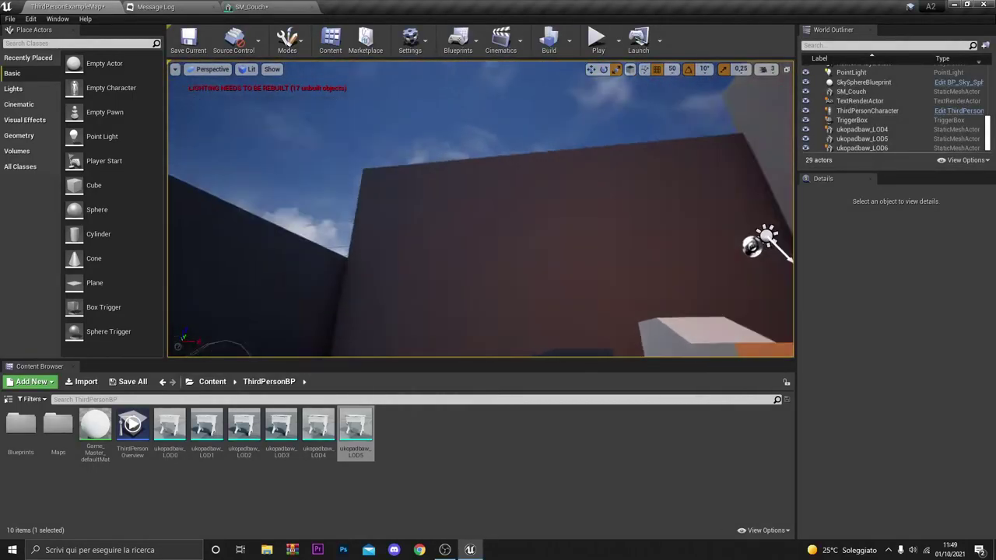
{"action": "right_click_drag", "start_coordinate": [472, 243], "coordinate": [474, 241]}
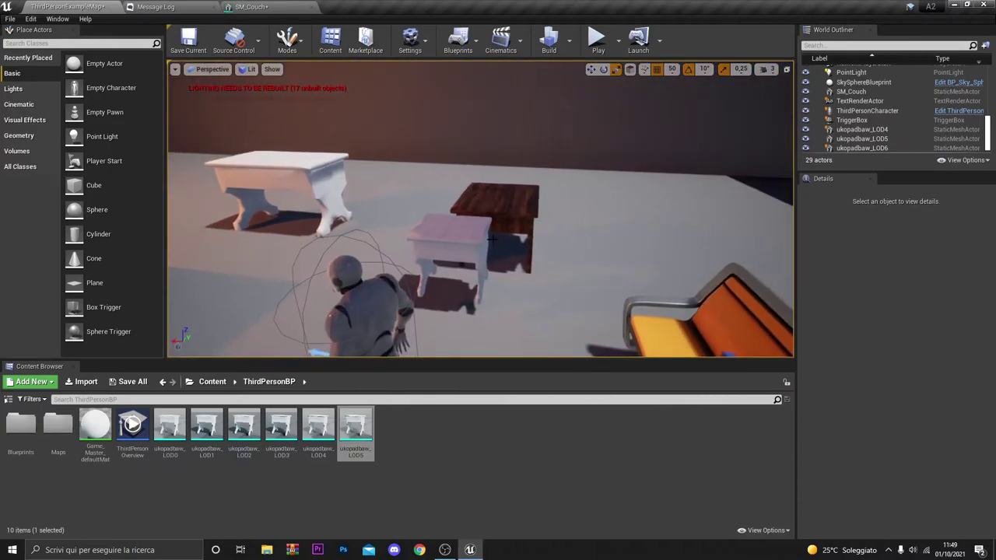
{"action": "left_click", "coordinate": [472, 243]}
{"action": "left_click", "coordinate": [576, 286]}
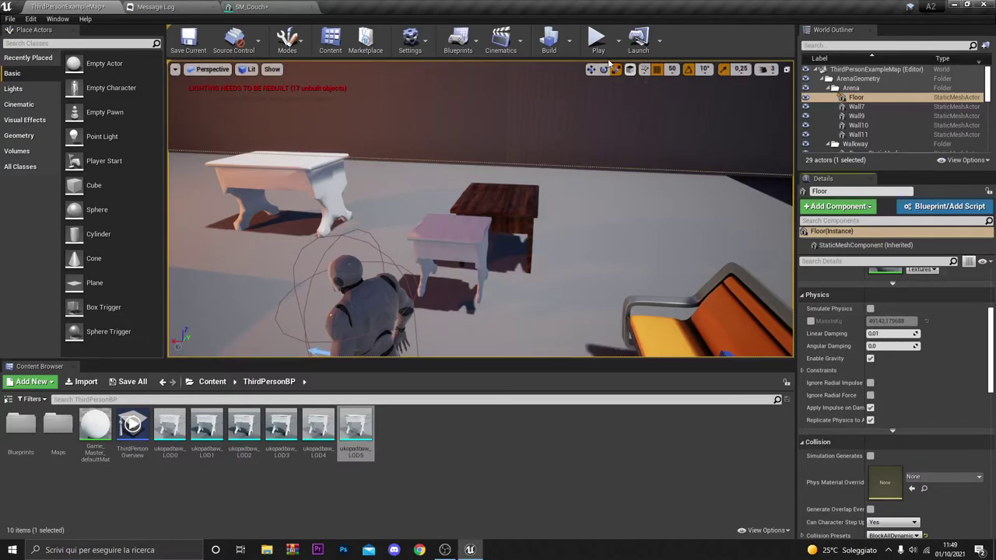
Step: Play-test, running the character into the white table to topple it and push it along the wall
{"action": "left_click", "coordinate": [598, 39]}
{"action": "key", "text": "w"}
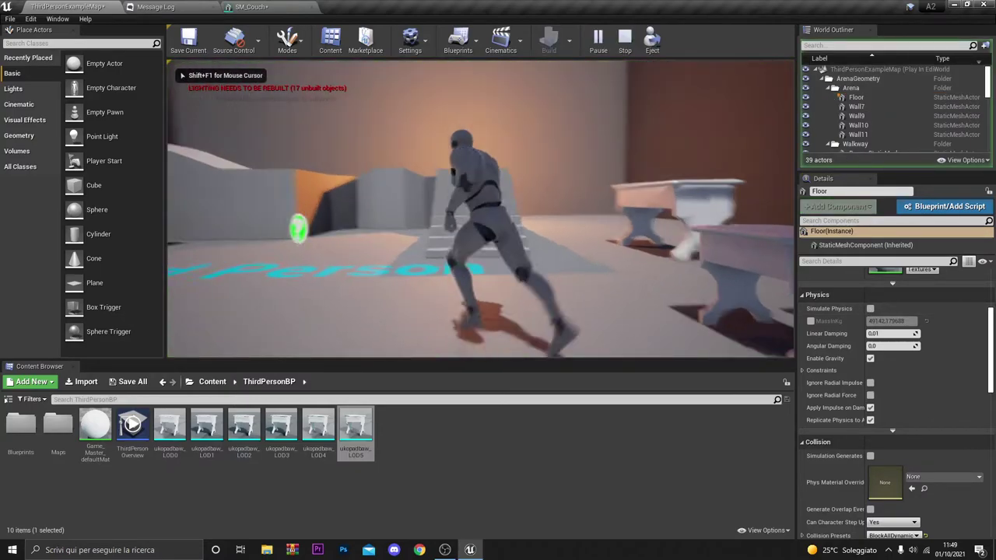
{"action": "key", "text": "w"}
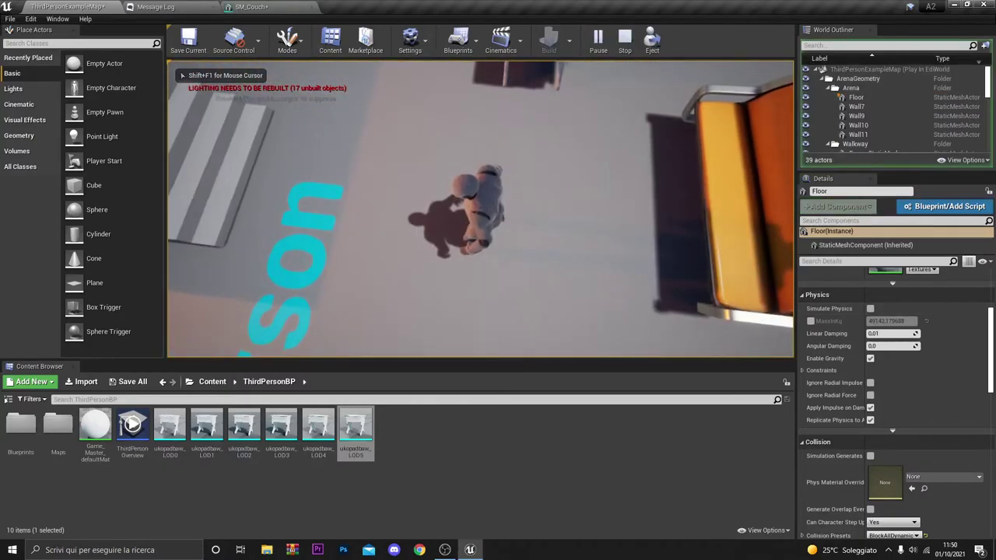
{"action": "key", "text": "w"}
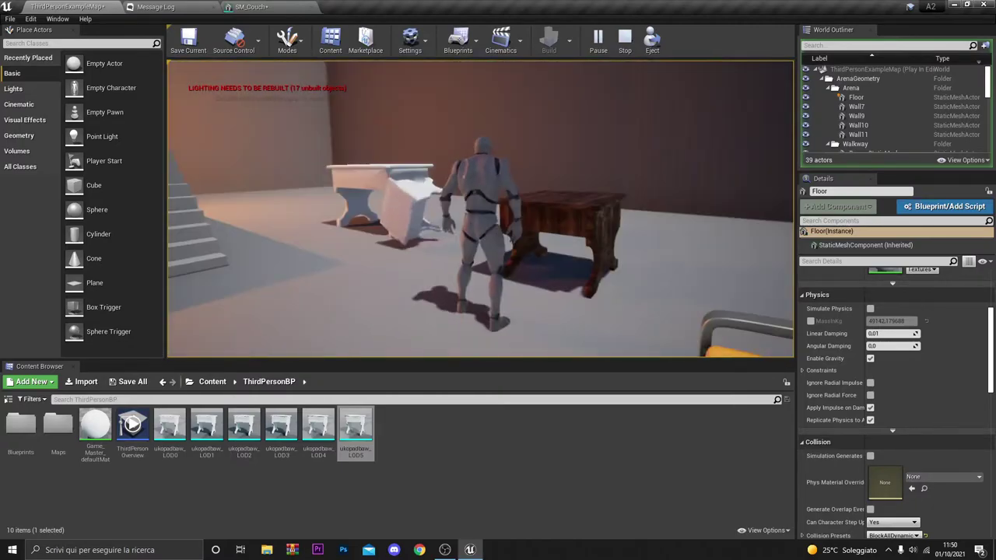
{"action": "key", "text": "w"}
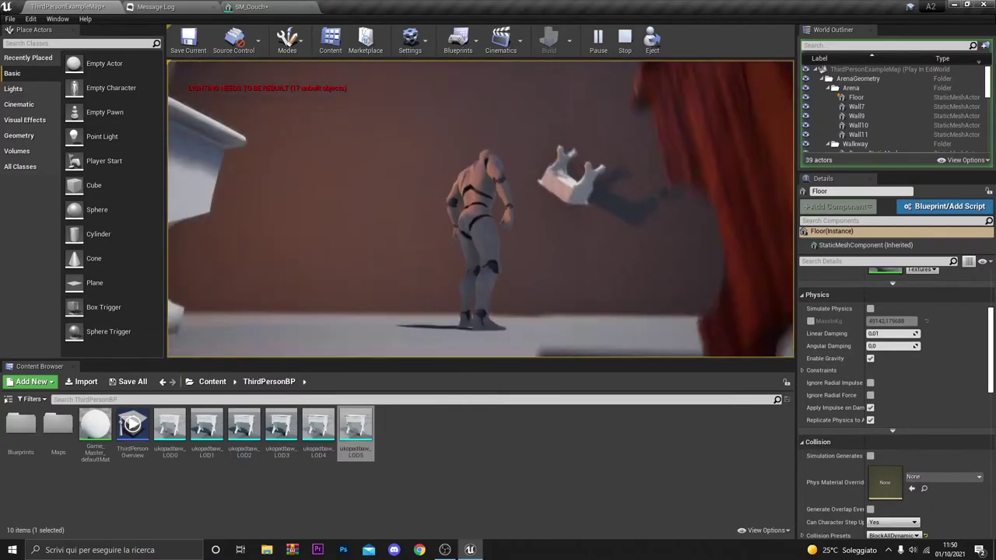
{"action": "key", "text": "w"}
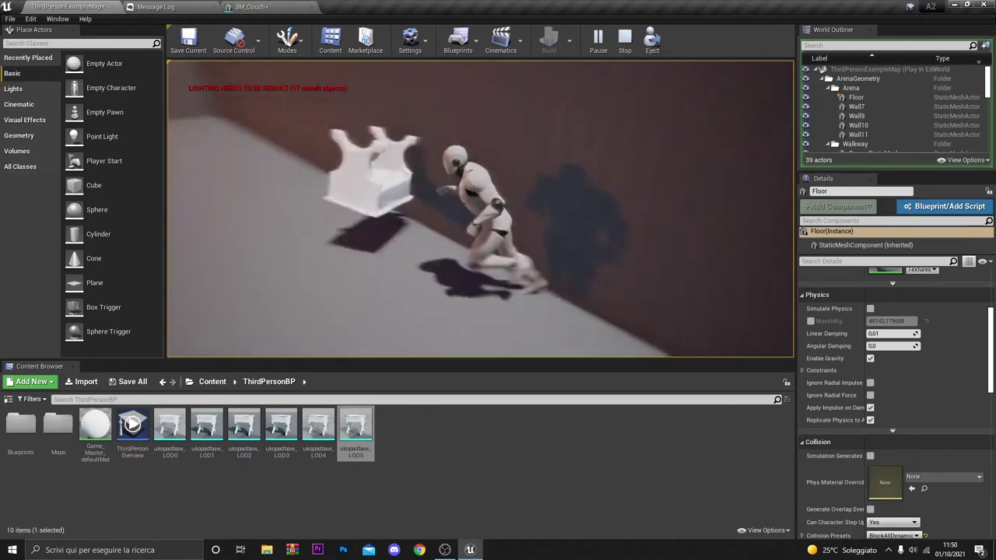
{"action": "key", "text": "w"}
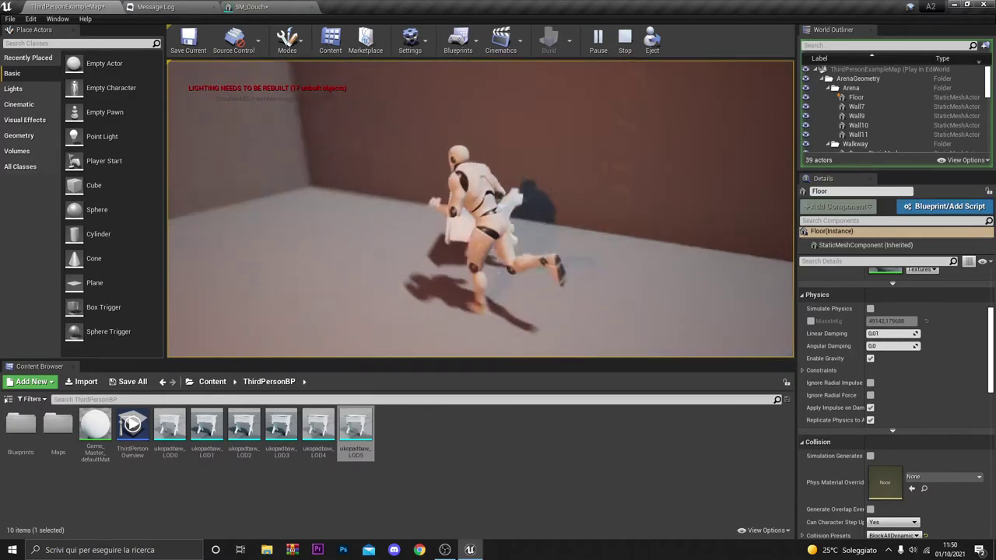
{"action": "key", "text": "w"}
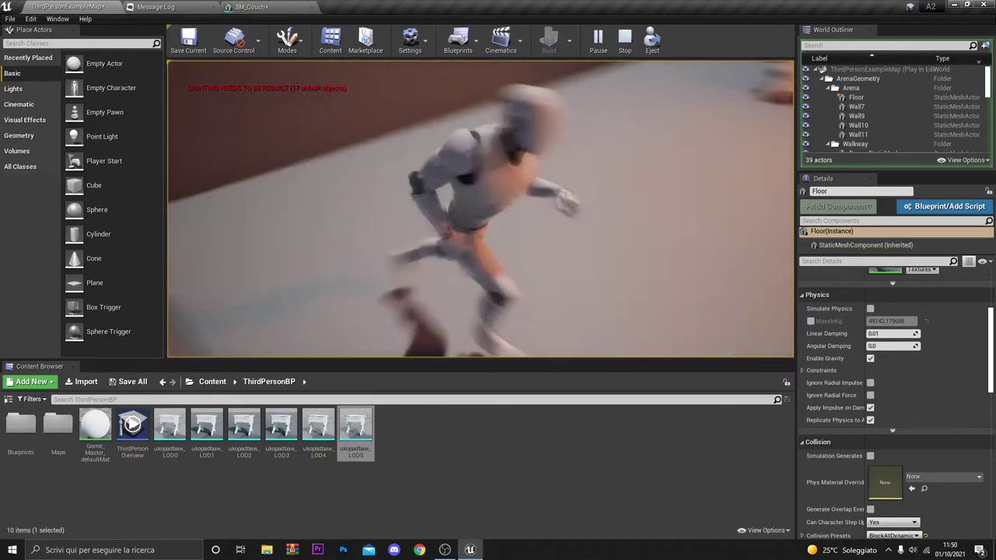
Step: Run and jump up the stairs onto the raised blocks and across the arena, then stop play
{"action": "key", "text": "w"}
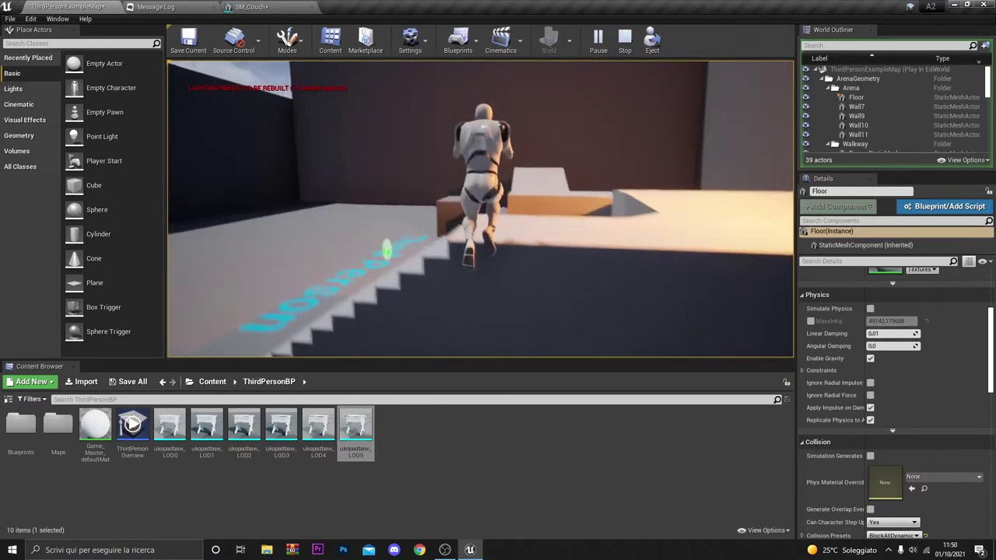
{"action": "key", "text": "w"}
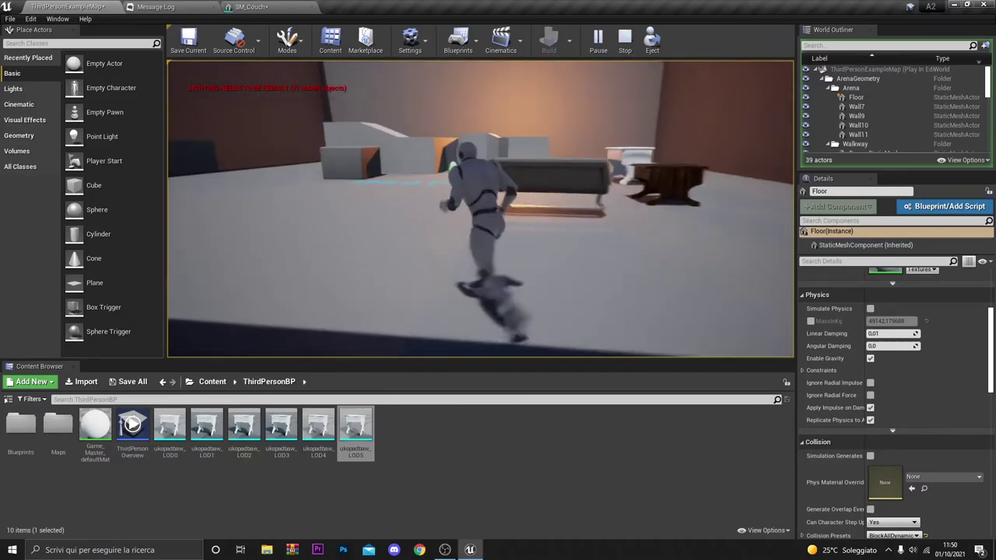
{"action": "key", "text": "space"}
{"action": "key", "text": "w"}
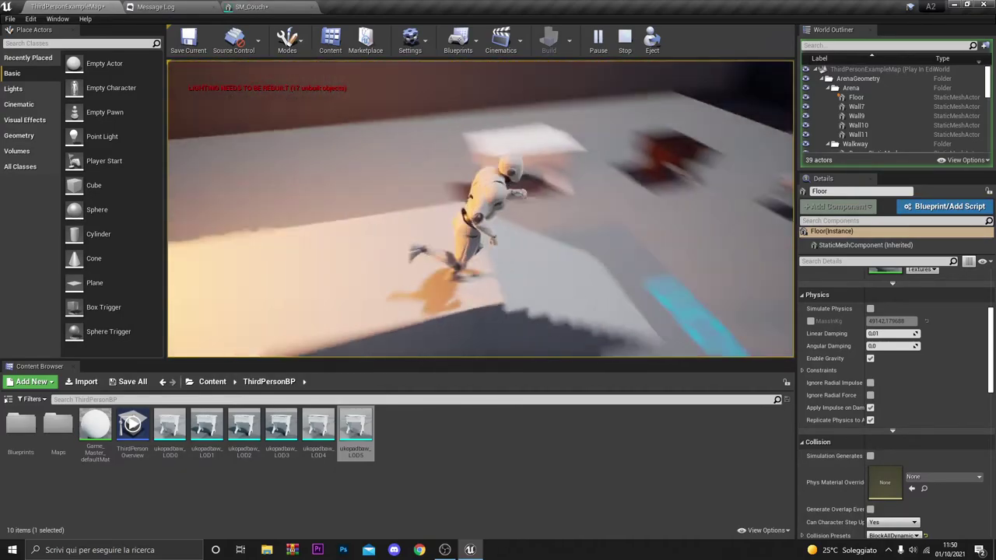
{"action": "key", "text": "w"}
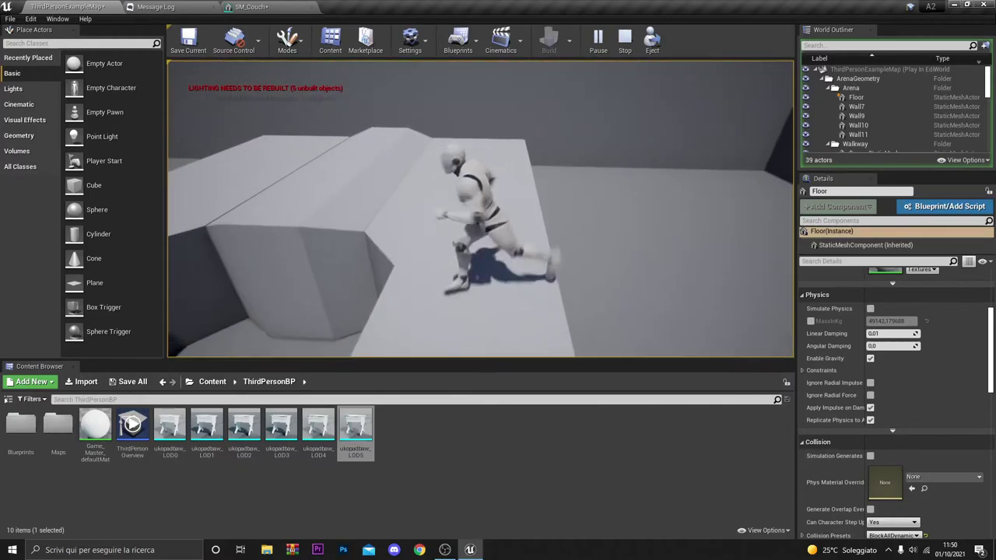
{"action": "key", "text": "w"}
{"action": "key", "text": "w"}
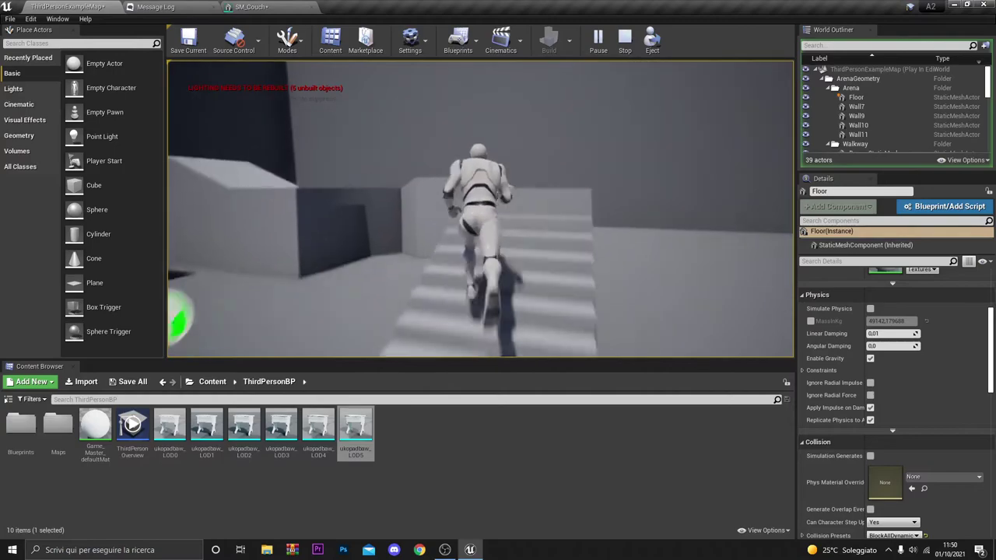
{"action": "key", "text": "w"}
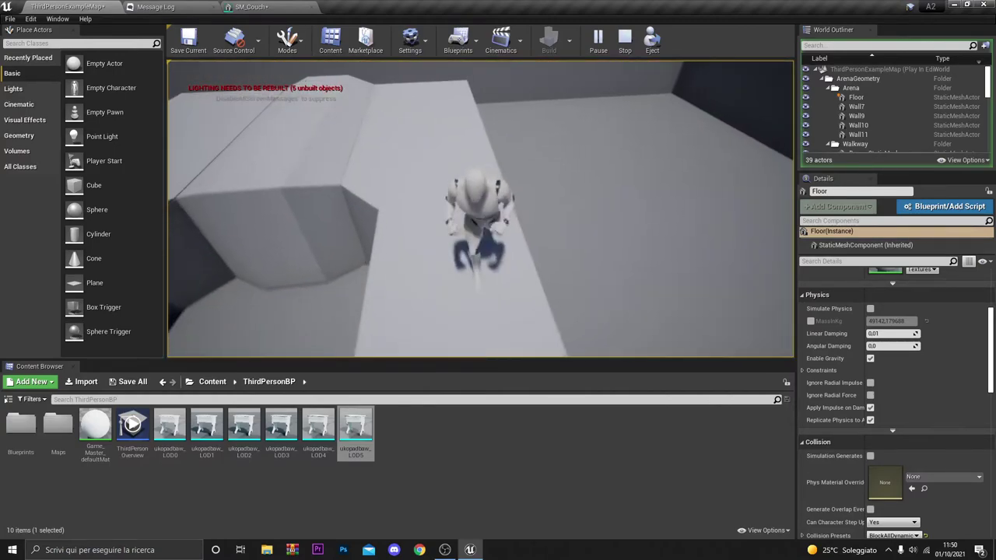
{"action": "key", "text": "w"}
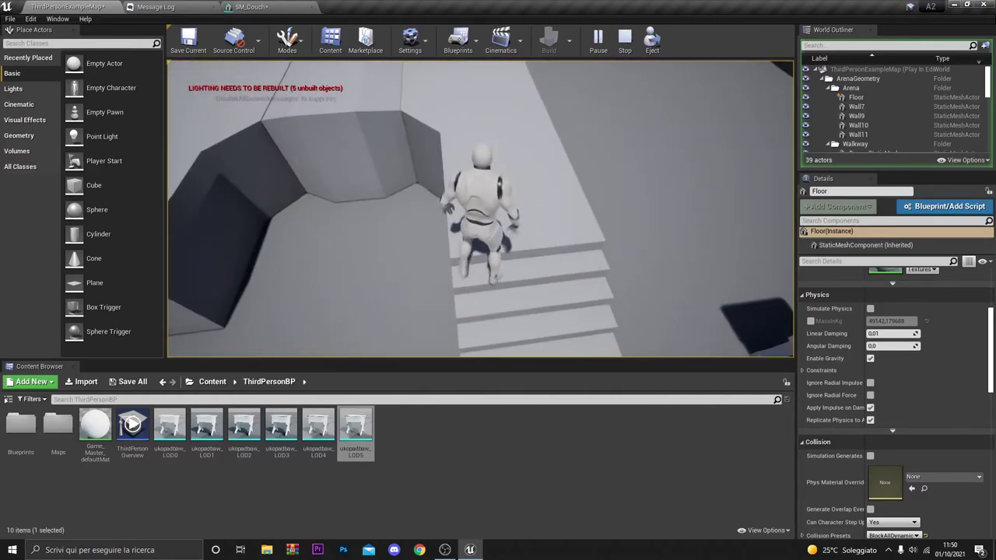
{"action": "key", "text": "w"}
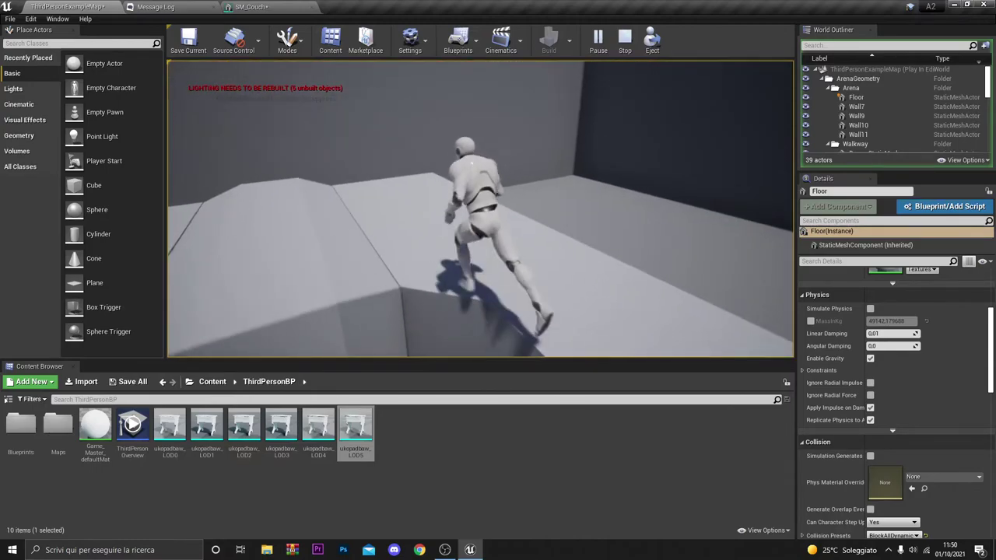
{"action": "key", "text": "w"}
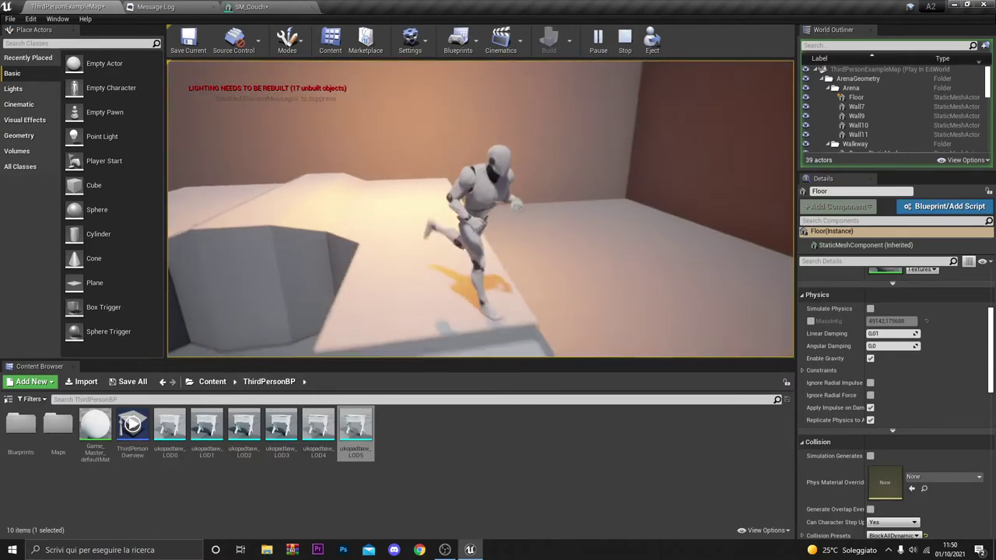
{"action": "key", "text": "w"}
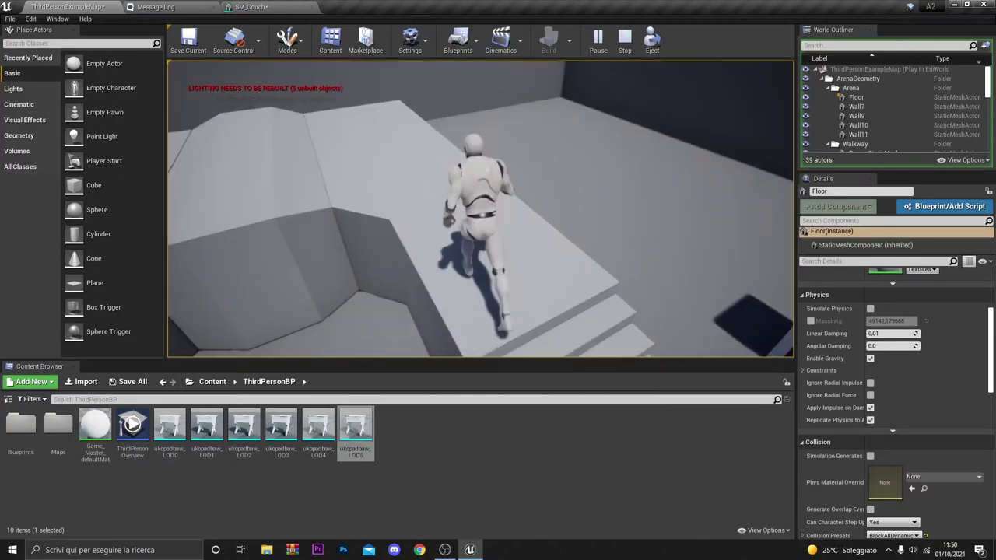
{"action": "key", "text": "Escape"}
Step: Open the Level Blueprint from the Blueprints menu
{"action": "left_click", "coordinate": [417, 147]}
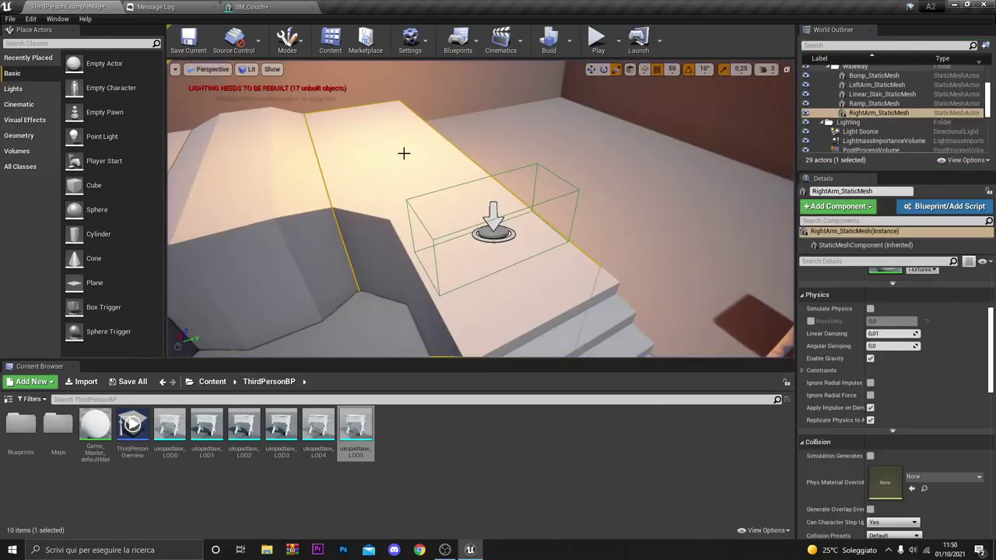
{"action": "left_click", "coordinate": [476, 51]}
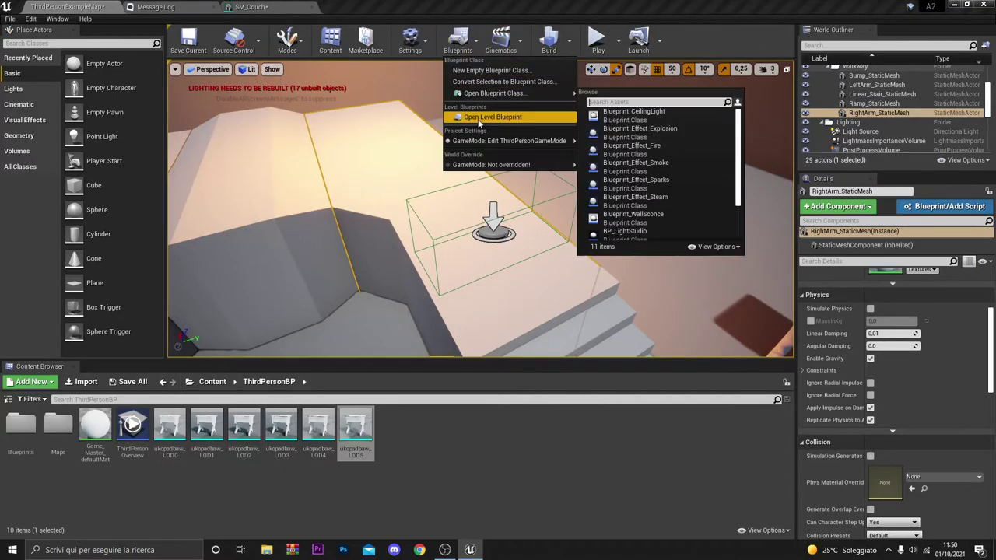
{"action": "left_click", "coordinate": [481, 113]}
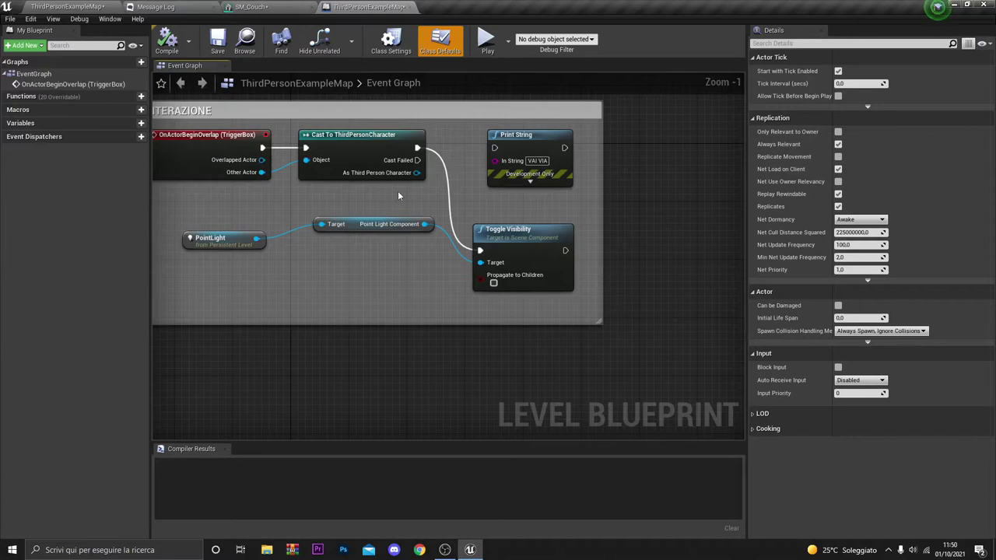
Step: Nudge the INTERAZIONE comment box right and the Toggle Visibility node up and right
{"action": "scroll", "coordinate": [427, 231], "scroll_direction": "down", "scroll_amount": 3}
{"action": "scroll", "coordinate": [427, 231], "scroll_direction": "up", "scroll_amount": 3}
{"action": "scroll", "coordinate": [427, 231], "scroll_direction": "down", "scroll_amount": 3}
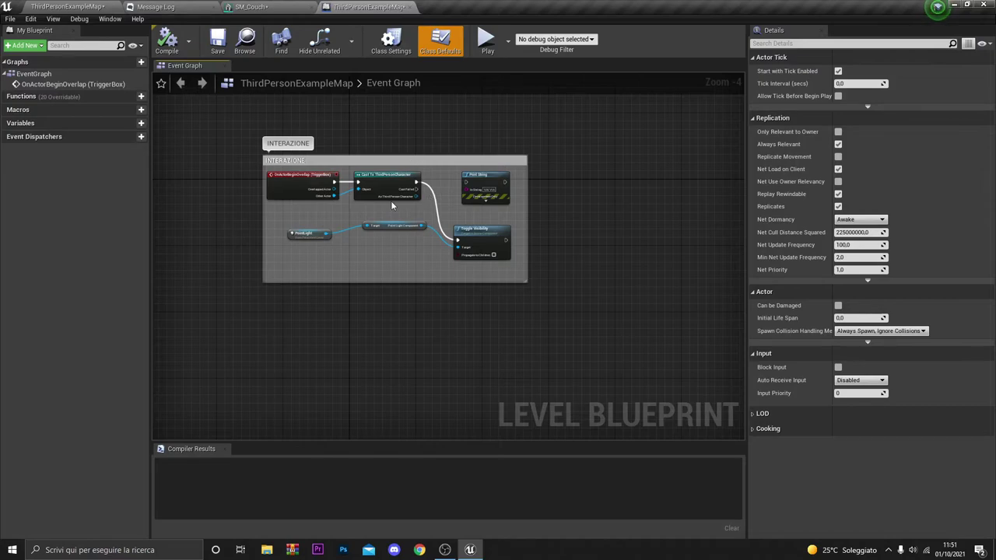
{"action": "scroll", "coordinate": [283, 202], "scroll_direction": "up", "scroll_amount": 3}
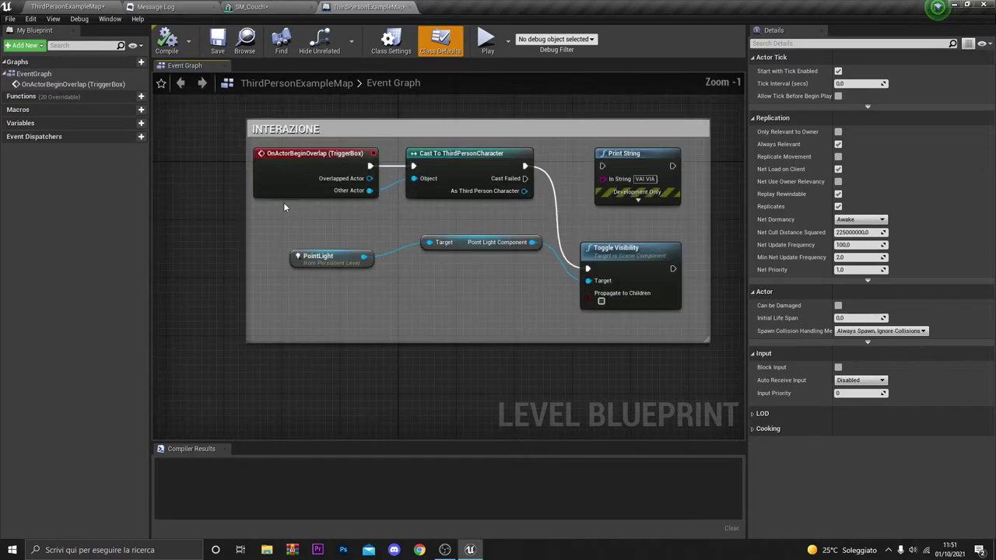
{"action": "scroll", "coordinate": [283, 202], "scroll_direction": "down", "scroll_amount": 1}
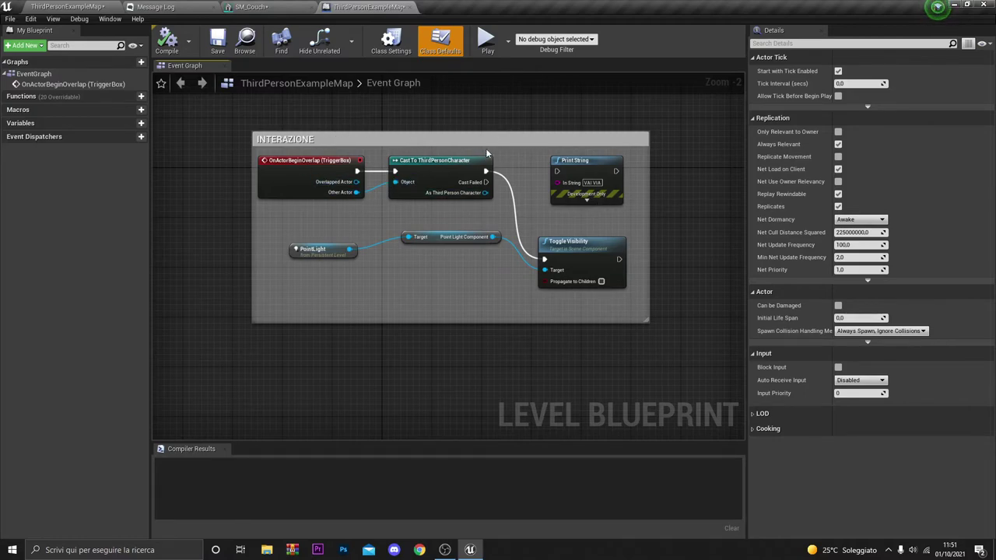
{"action": "left_click_drag", "start_coordinate": [452, 142], "coordinate": [469, 143]}
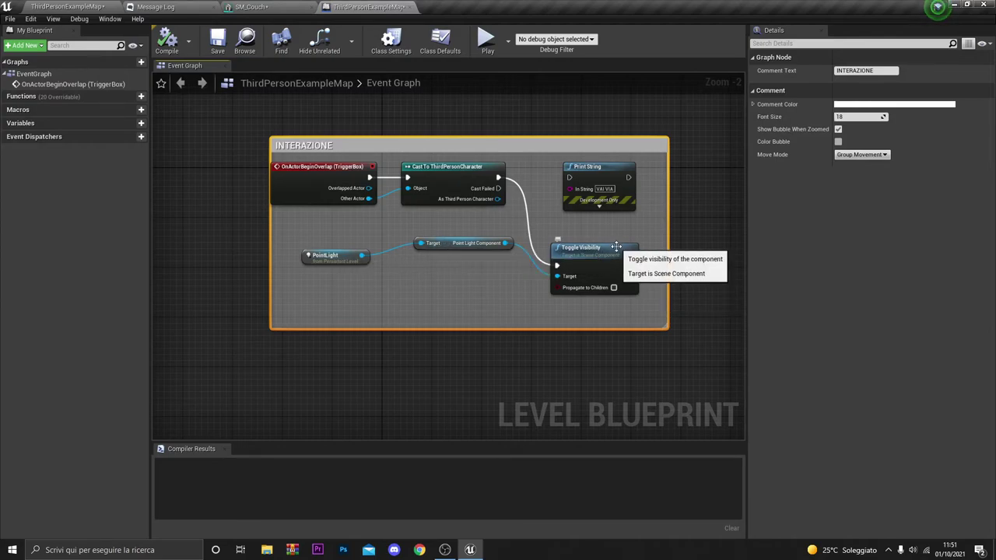
{"action": "left_click_drag", "start_coordinate": [560, 250], "coordinate": [567, 243]}
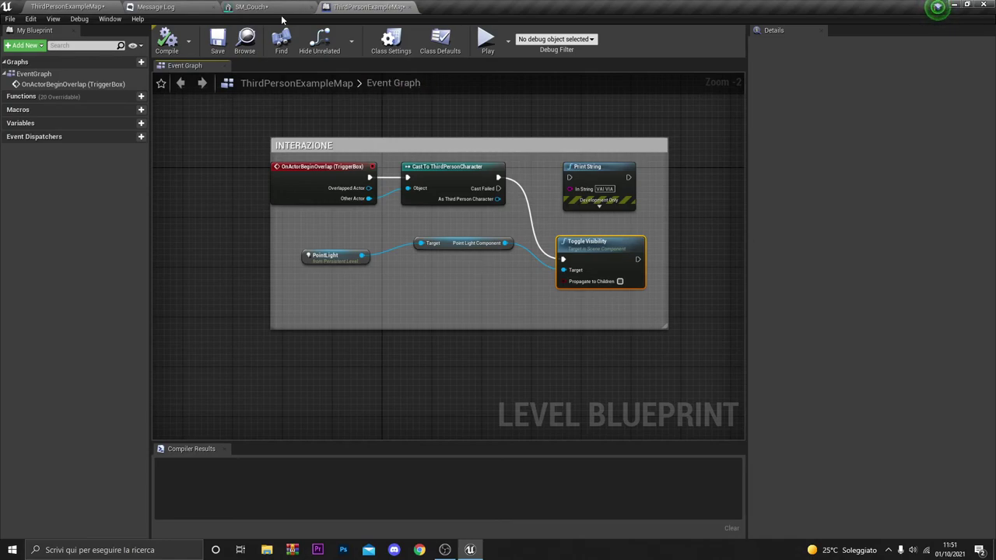
Step: Return to ThirdPersonExampleMap, start Play, and run the character up the stairs toward the couch
{"action": "left_click", "coordinate": [85, 6]}
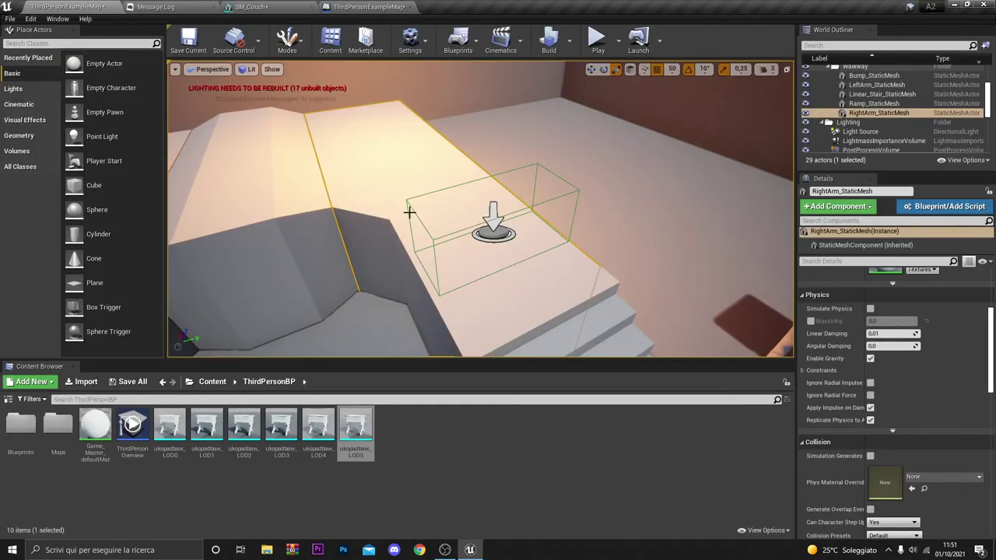
{"action": "left_click", "coordinate": [597, 39]}
{"action": "key", "text": "w"}
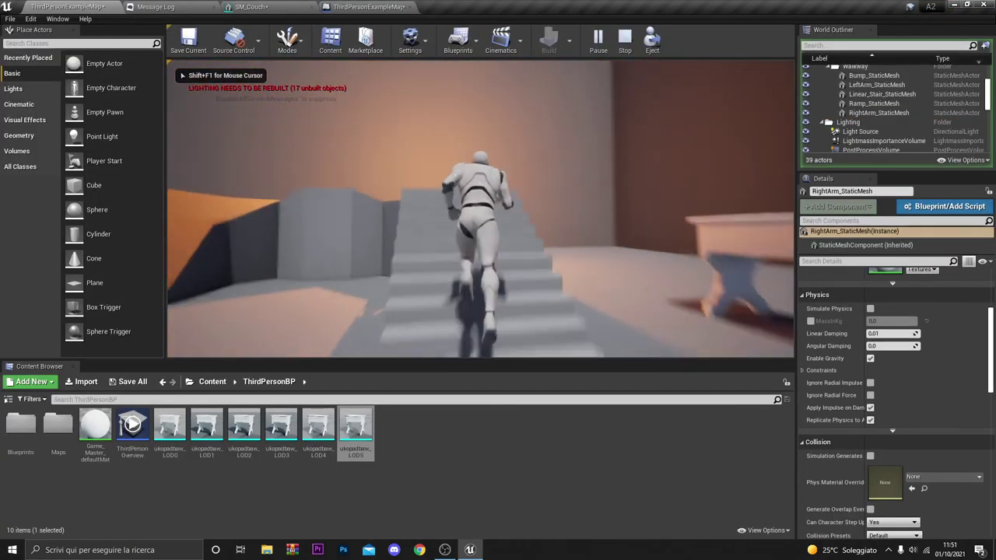
{"action": "key", "text": "w"}
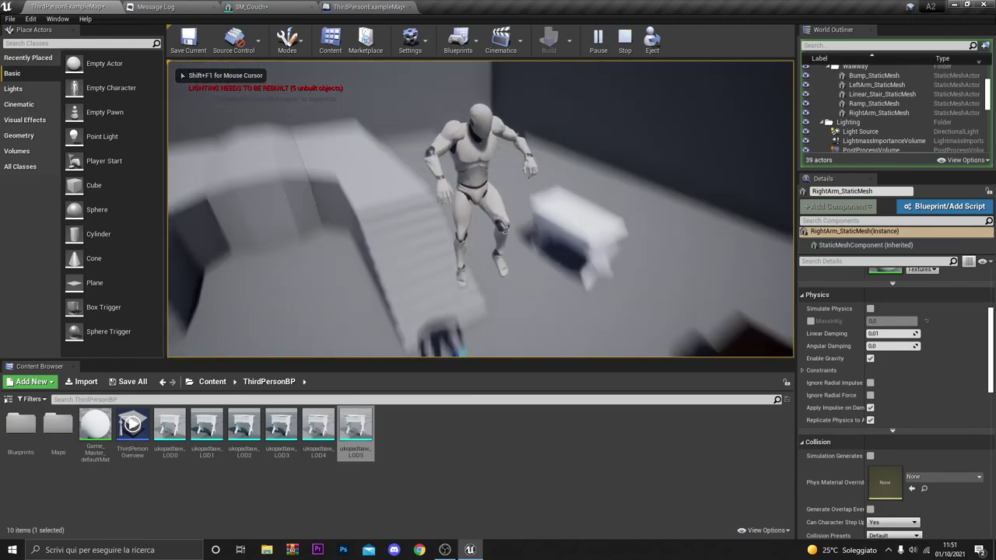